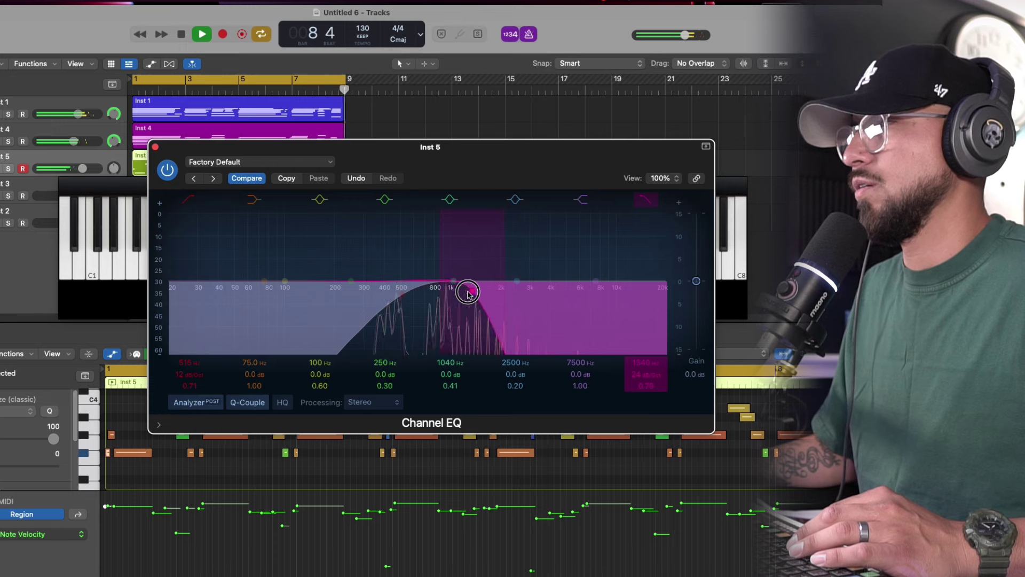
Adjust the low and high cuts in Inst 5's Channel EQ, and lower the track's ValhallaVintageVerb mix.
drag(394, 300, 406, 299)
drag(475, 290, 472, 291)
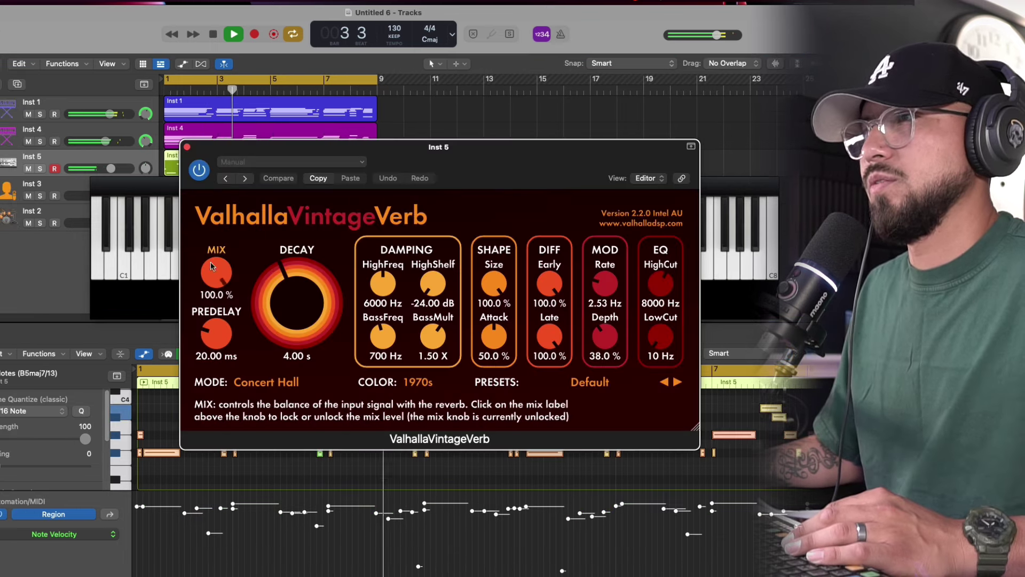
drag(216, 269, 222, 355)
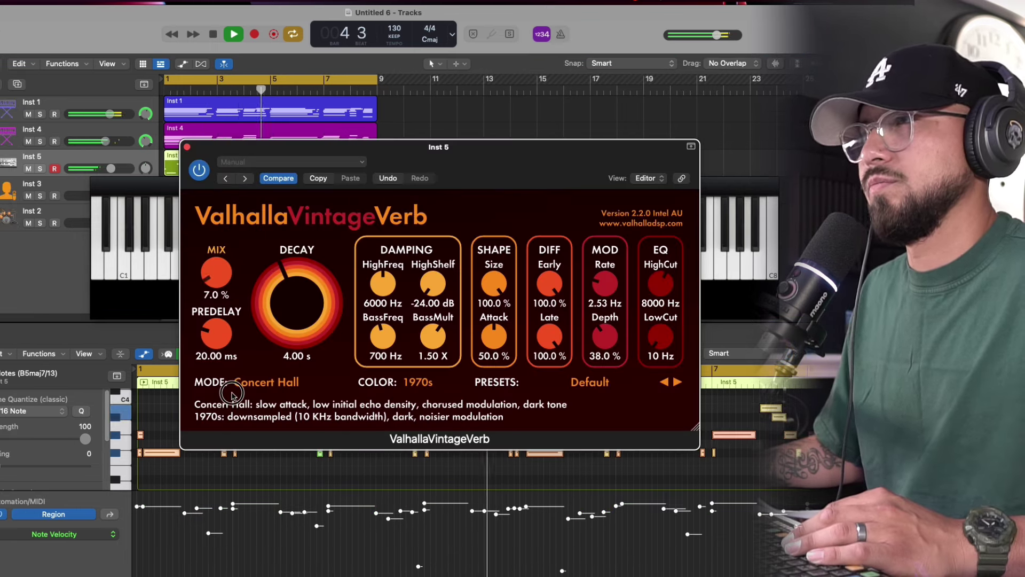
drag(211, 293, 210, 266)
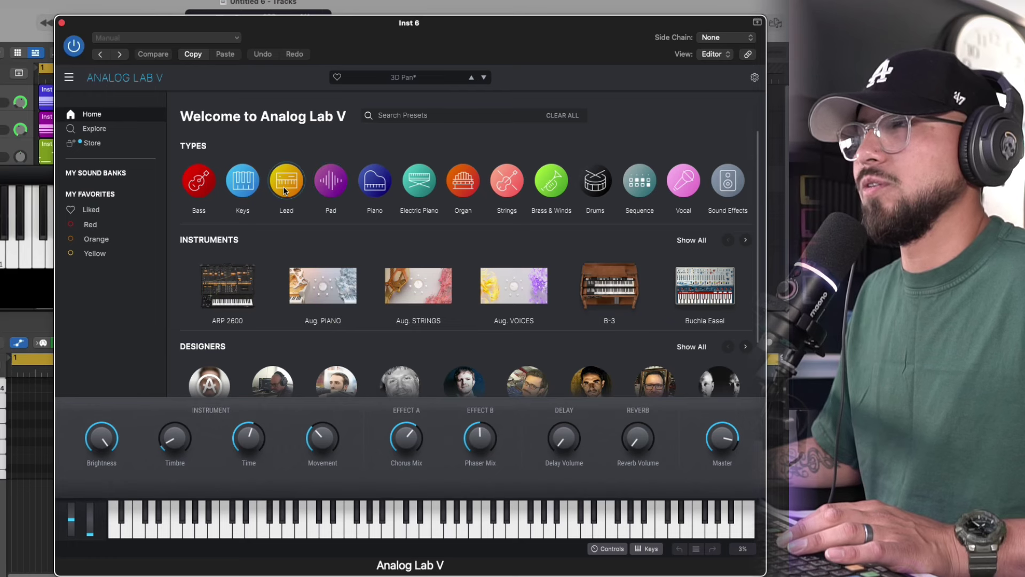
Load the Shooting Stars preset from the Lead type in Analog Lab V on Inst 6.
click(285, 192)
click(242, 312)
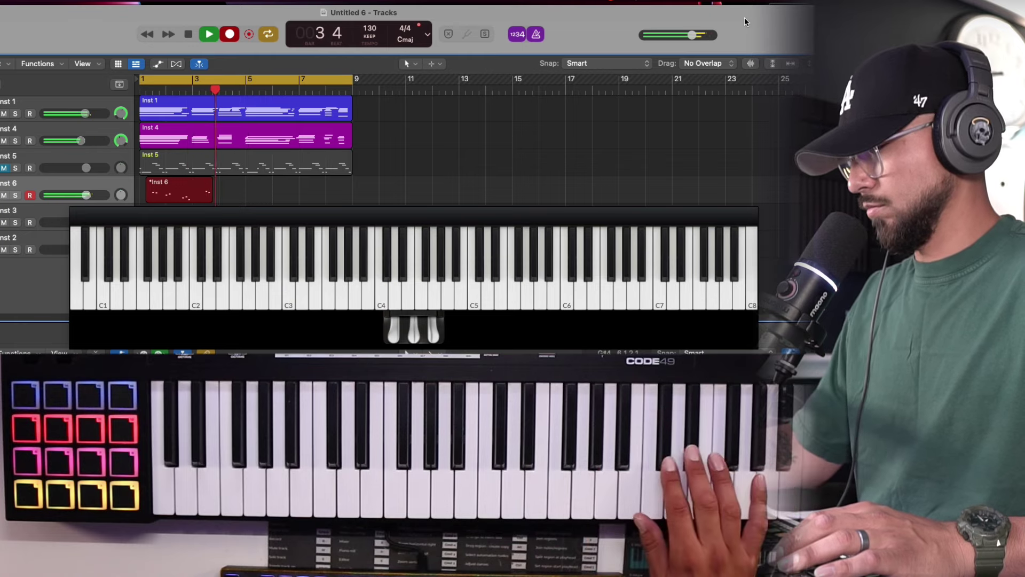
Trim the recorded Inst 6 melody region to end at bar 3.
click(363, 195)
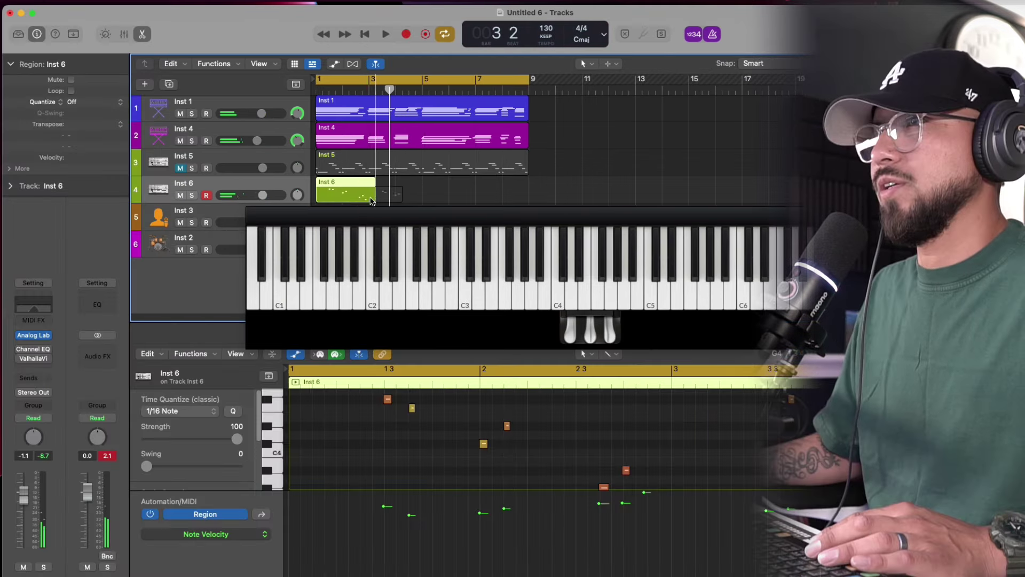
drag(370, 198, 372, 198)
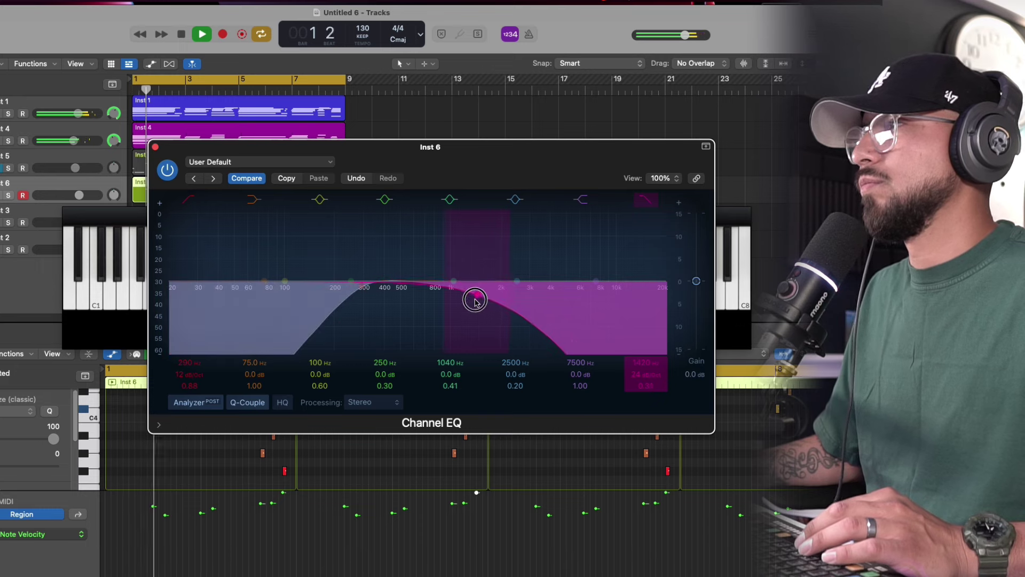
Raise the high-cut frequency slightly in Inst 6's Channel EQ, and increase the FX amount of its Analog Lab preset.
drag(473, 297, 480, 310)
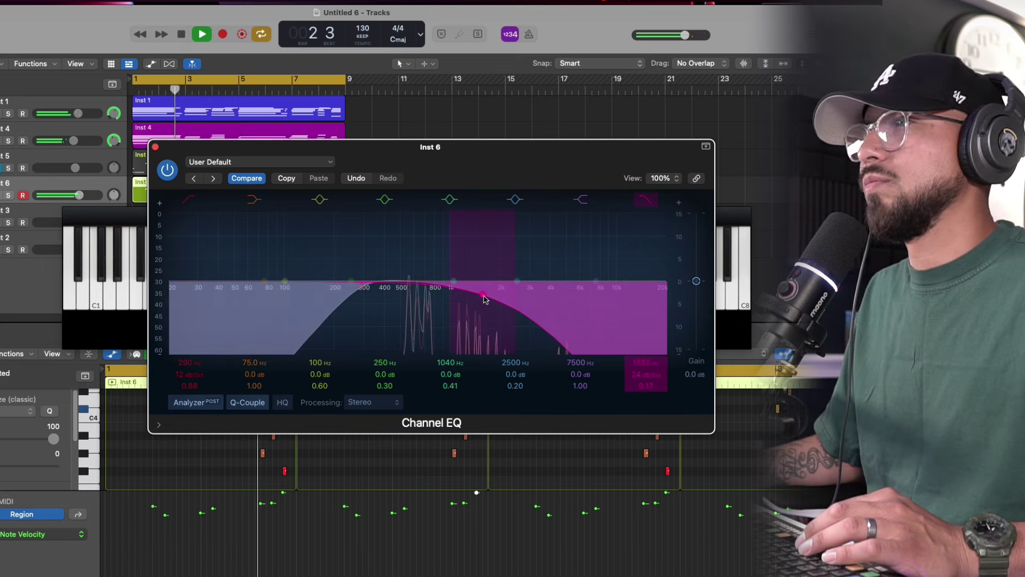
click(154, 147)
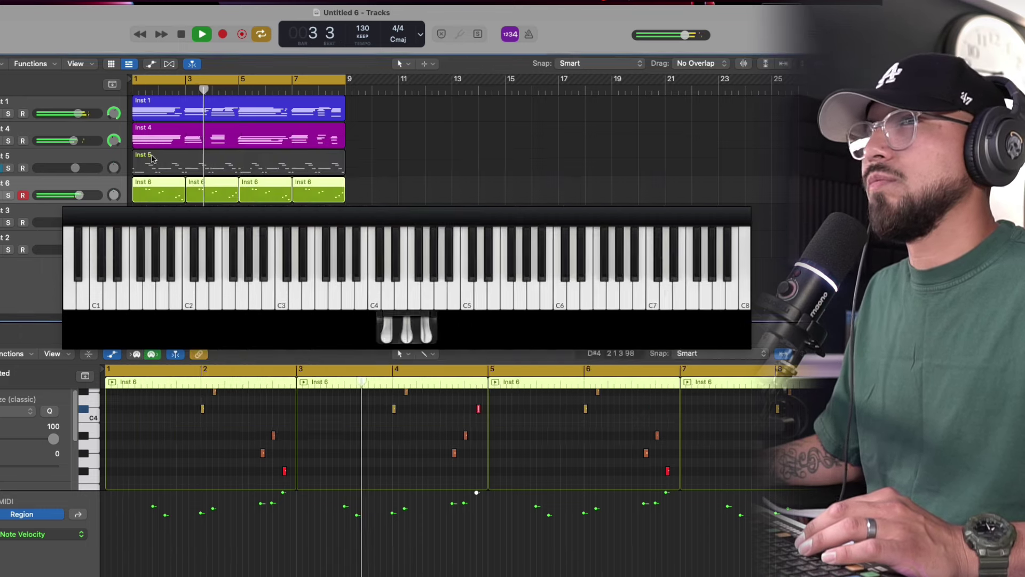
click(33, 339)
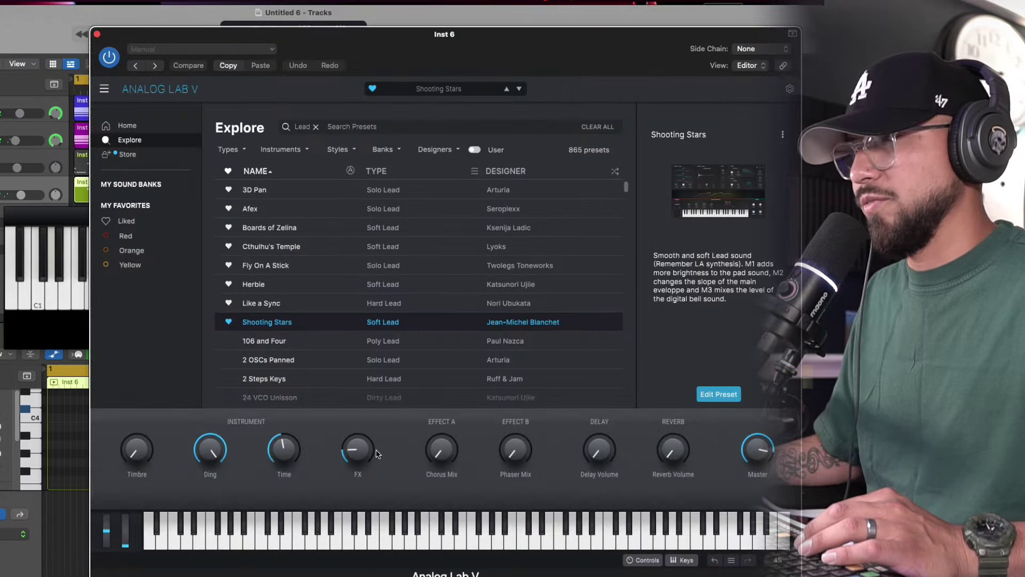
drag(351, 453, 350, 442)
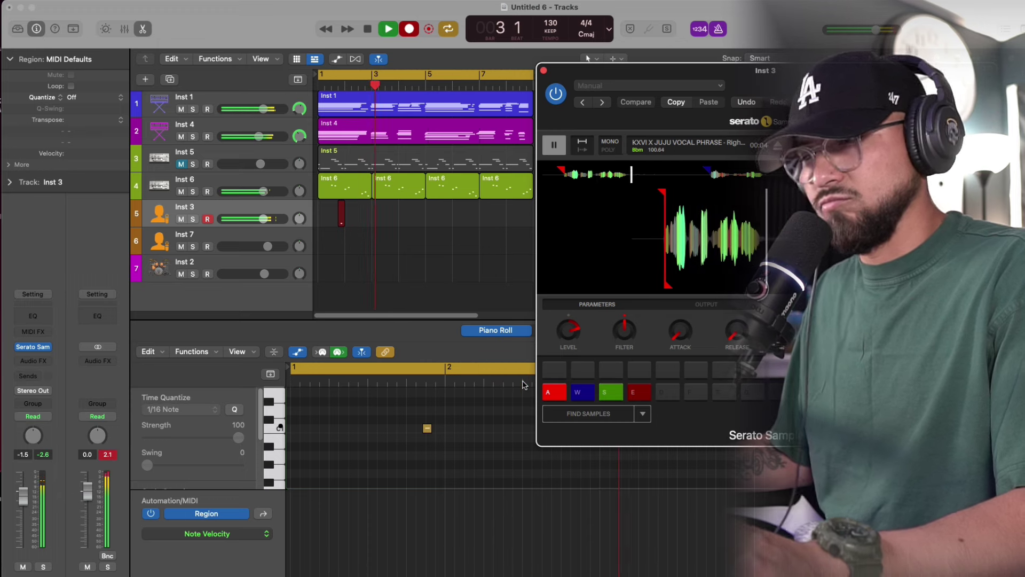
Record a vocal-chop part on Inst 3 by triggering the W and S slices in Serato Sample.
key(w)
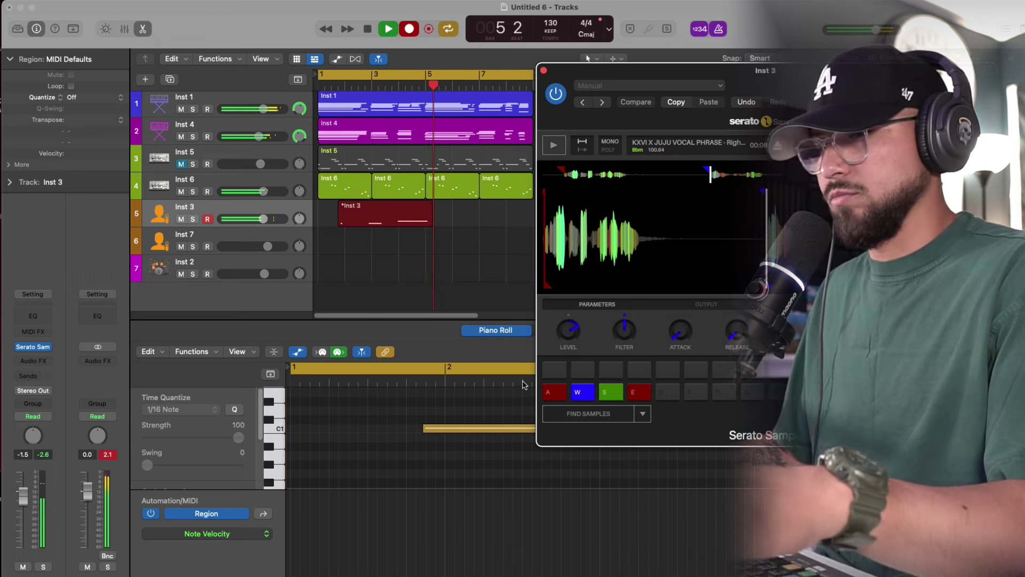
key(s)
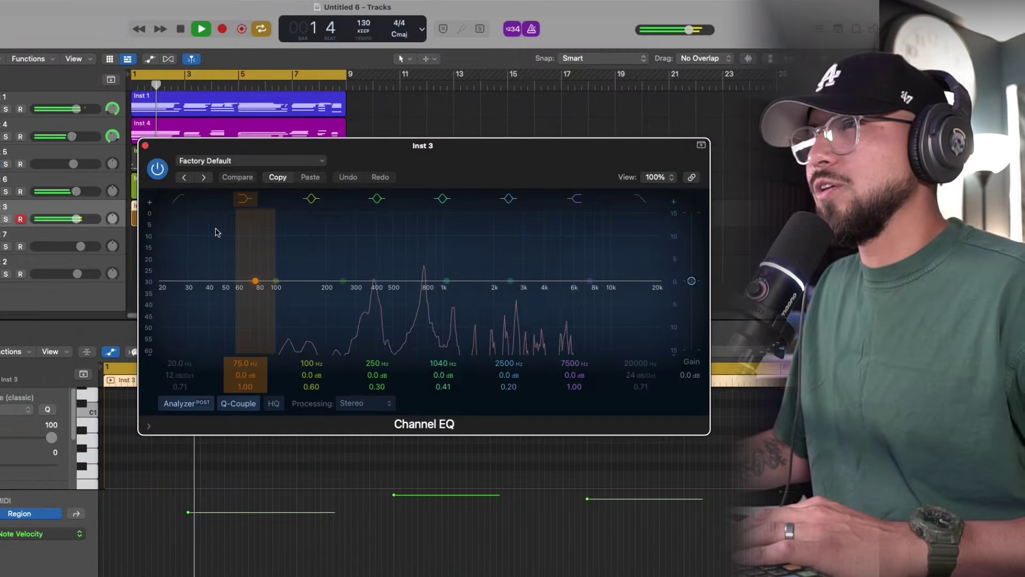
Try enabling the low cut in Inst 3's Channel EQ and moving it up to about 400 Hz.
click(180, 199)
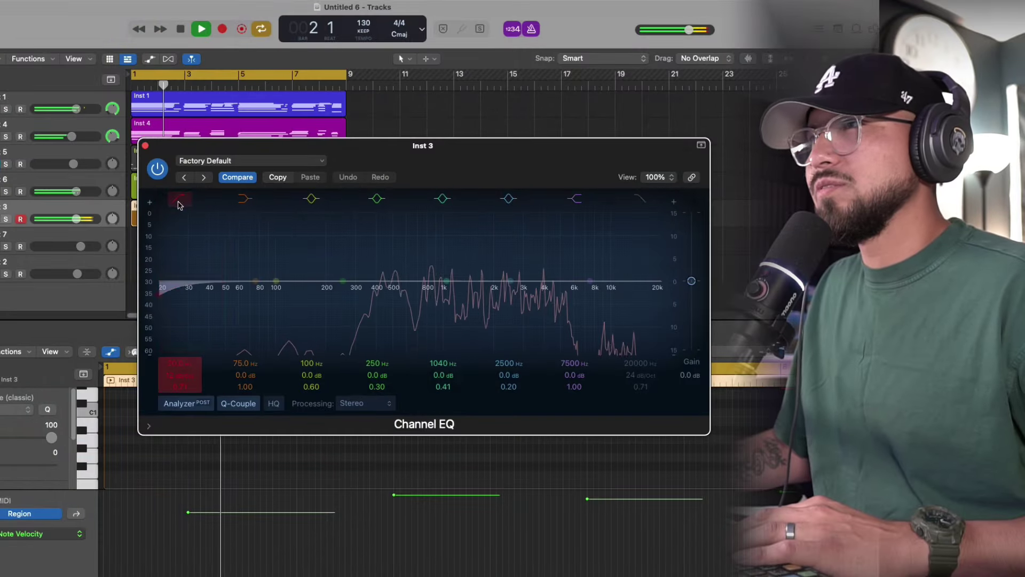
drag(163, 283, 331, 294)
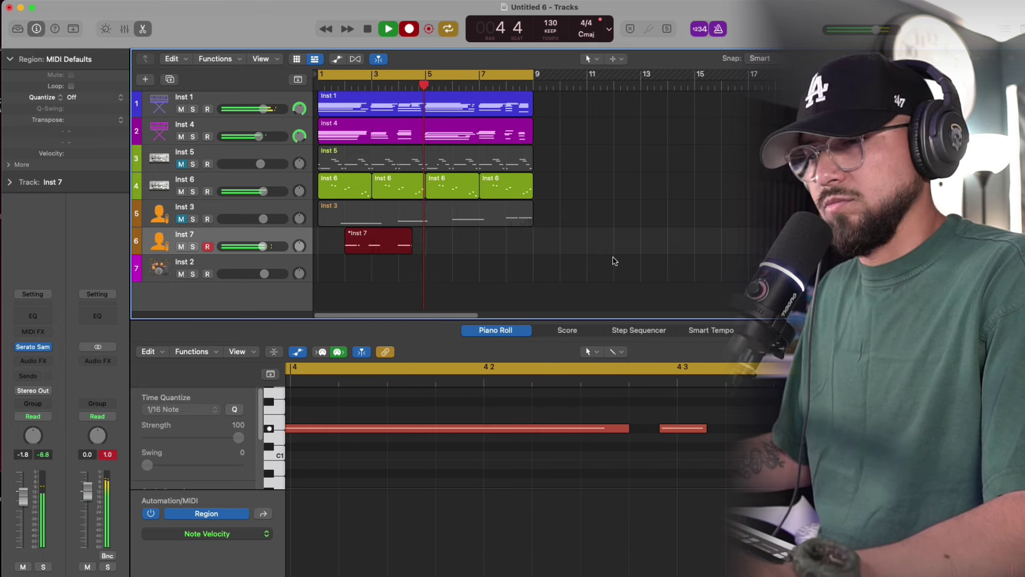
Stop the Inst 7 vocal recording, select the Inst 3 track and play the arrangement back.
key(space)
click(202, 221)
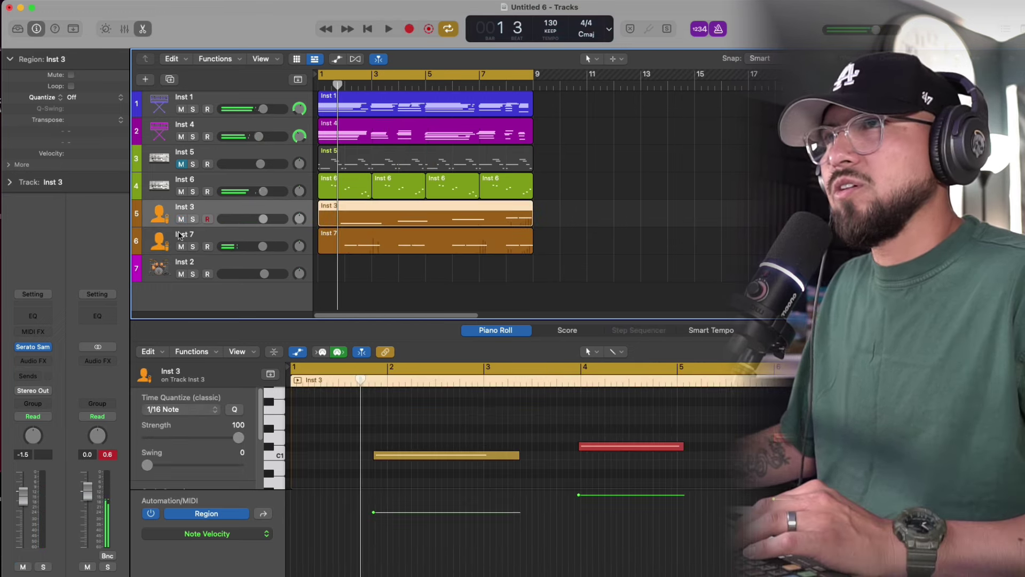
key(space)
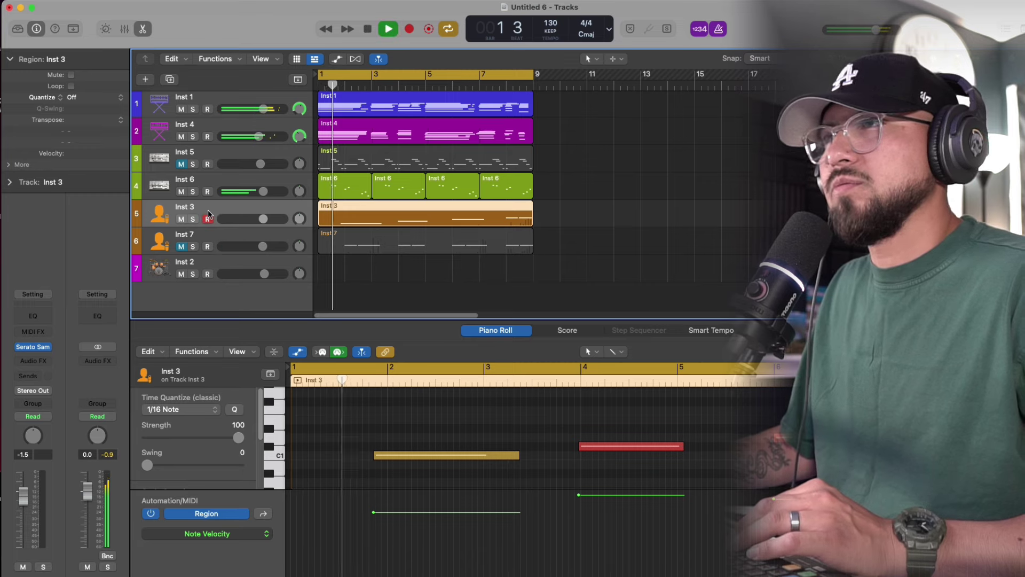
Add a Channel EQ to Inst 3 with a low cut at about 400 Hz and a high cut at about 1,700 Hz.
click(45, 320)
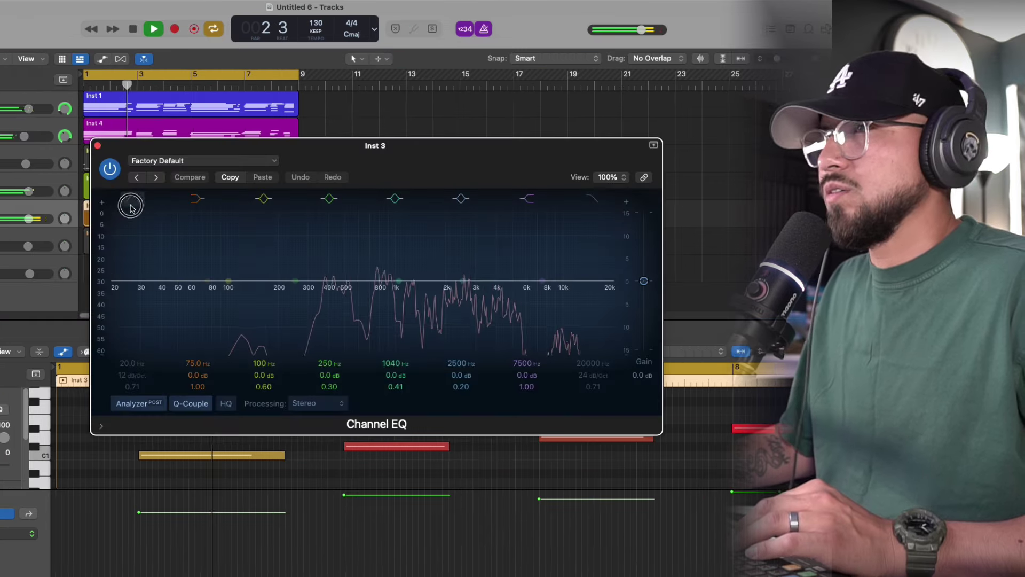
drag(123, 281, 329, 295)
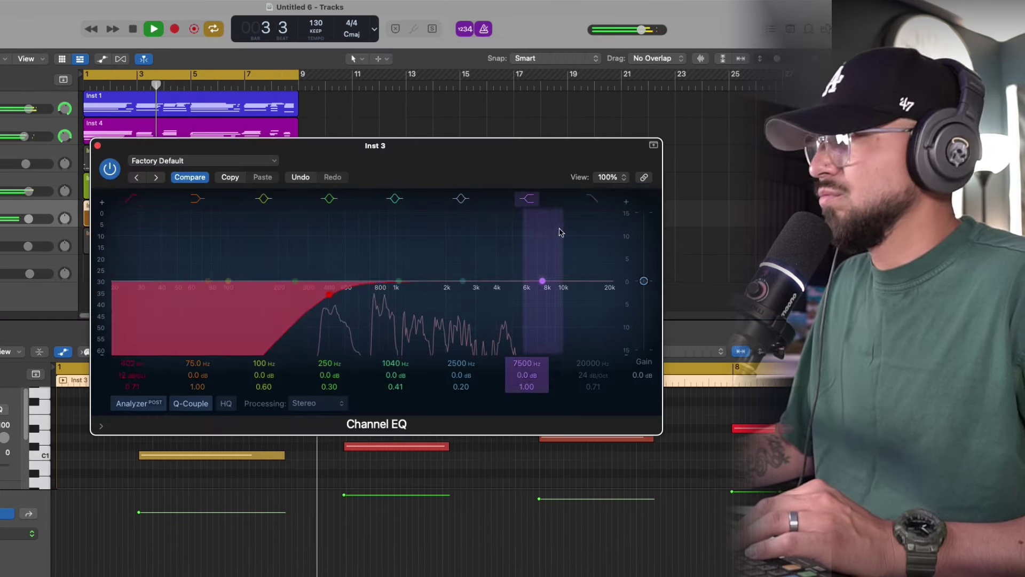
drag(615, 300, 438, 295)
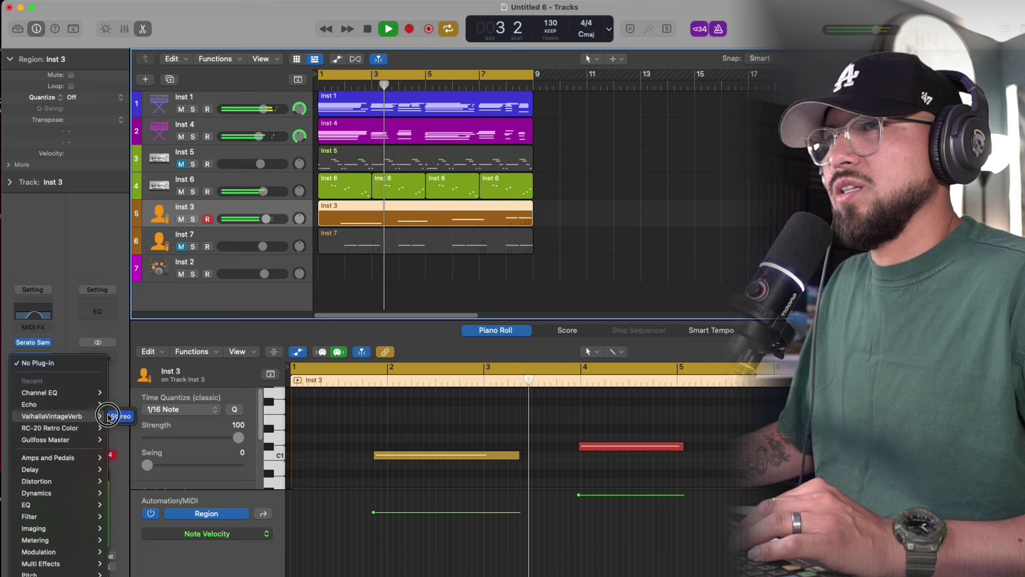
Insert a stereo ValhallaVintageVerb on Inst 3 and reduce its reverb mix.
click(120, 416)
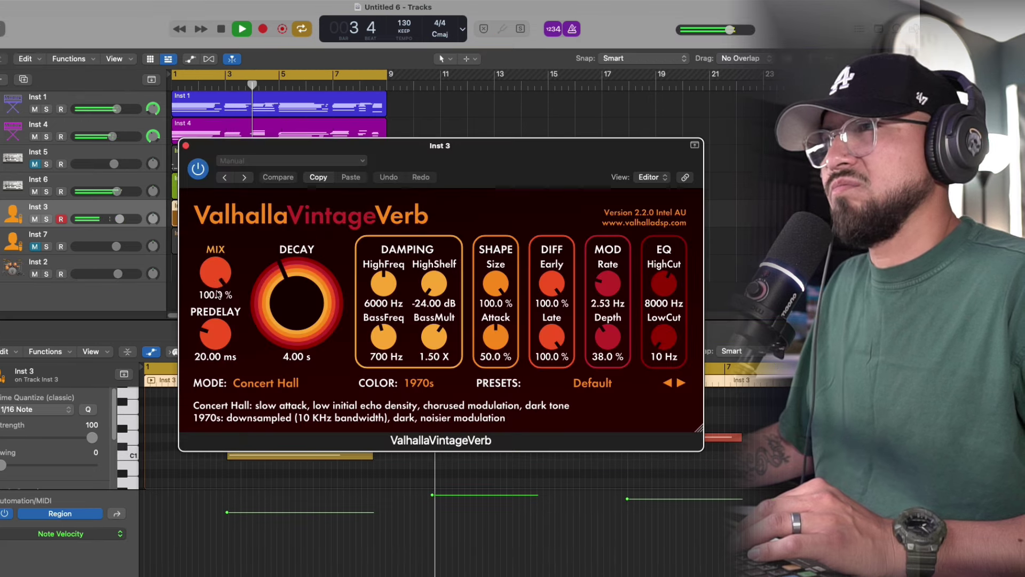
drag(215, 272, 208, 332)
drag(213, 369, 213, 365)
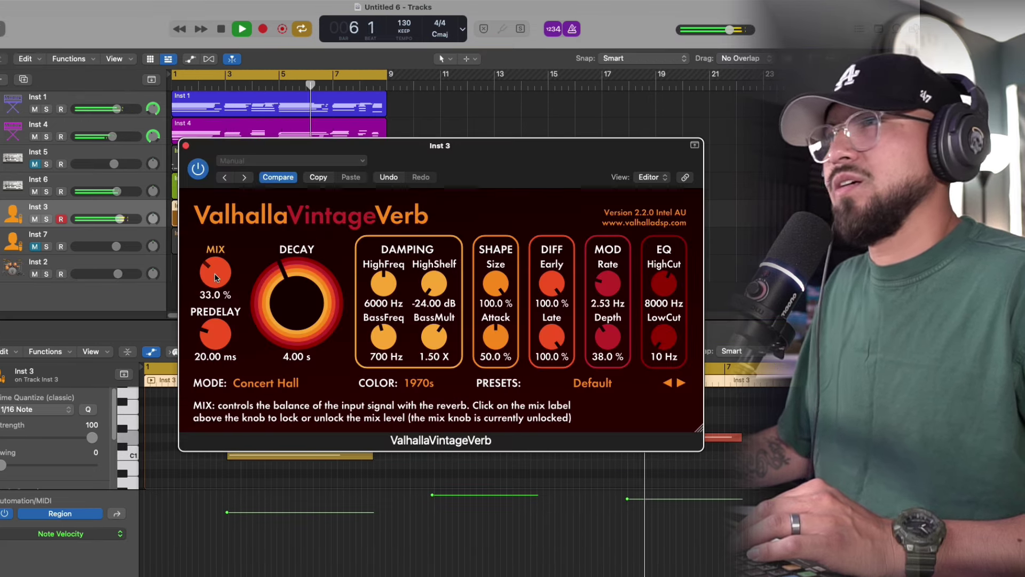
drag(215, 277, 215, 283)
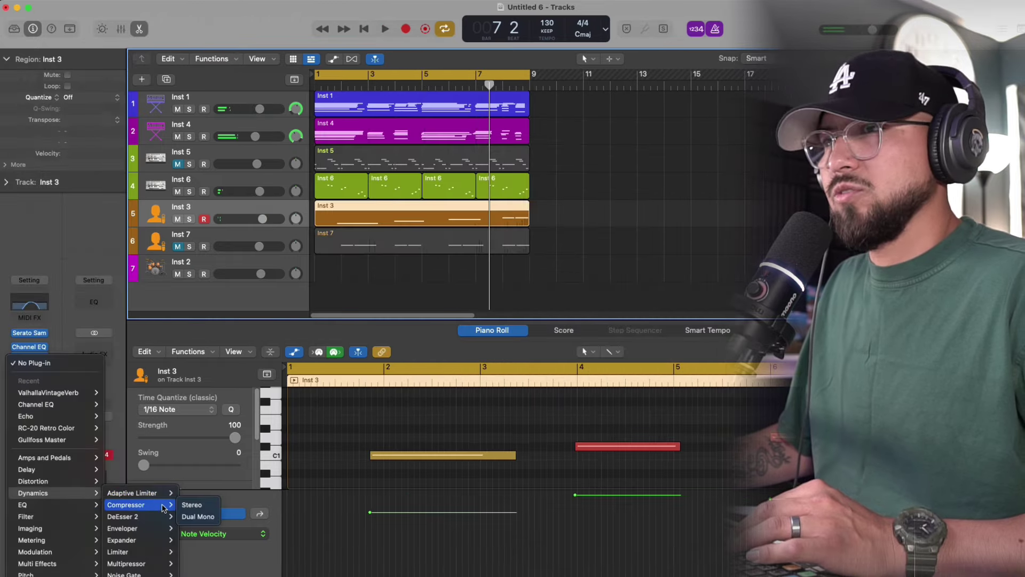
Insert a stereo Compressor on Inst 3, choose the Vintage VCA model and audition it during playback.
click(188, 506)
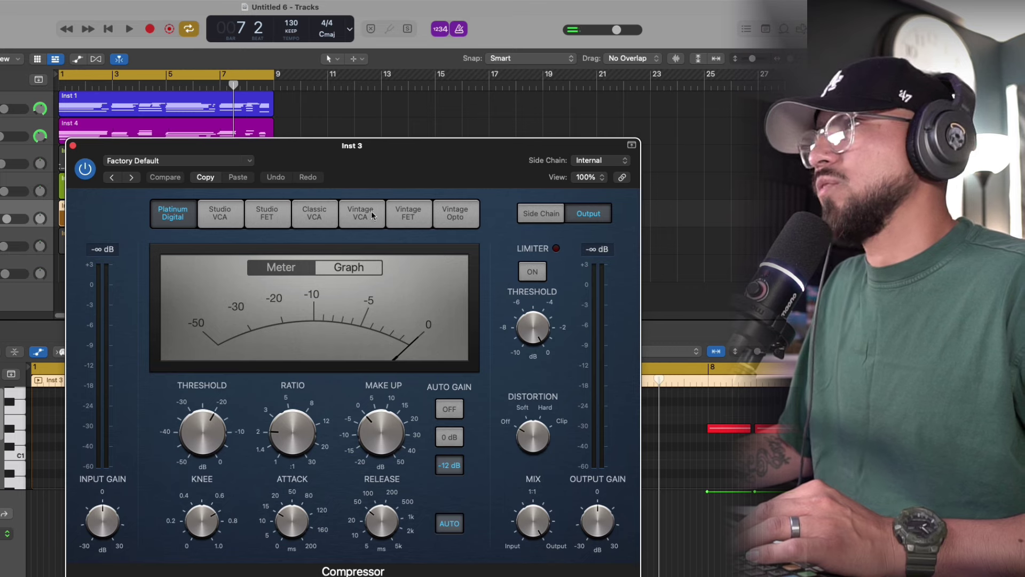
click(372, 216)
key(space)
mouse_move(278, 427)
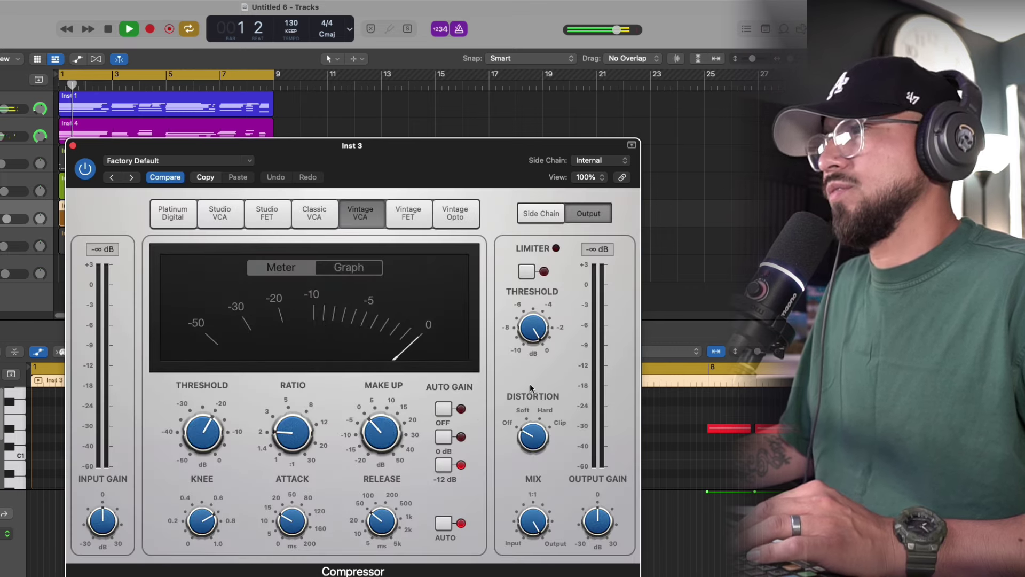
mouse_move(386, 438)
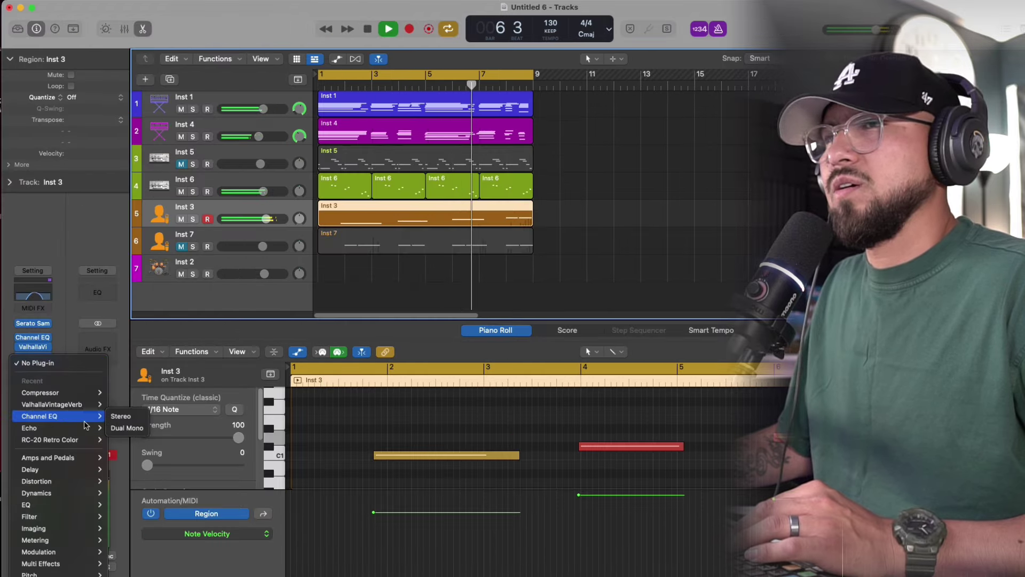
Insert an Echo effect on Inst 3 and lower its wet level slightly.
mouse_move(86, 426)
click(121, 428)
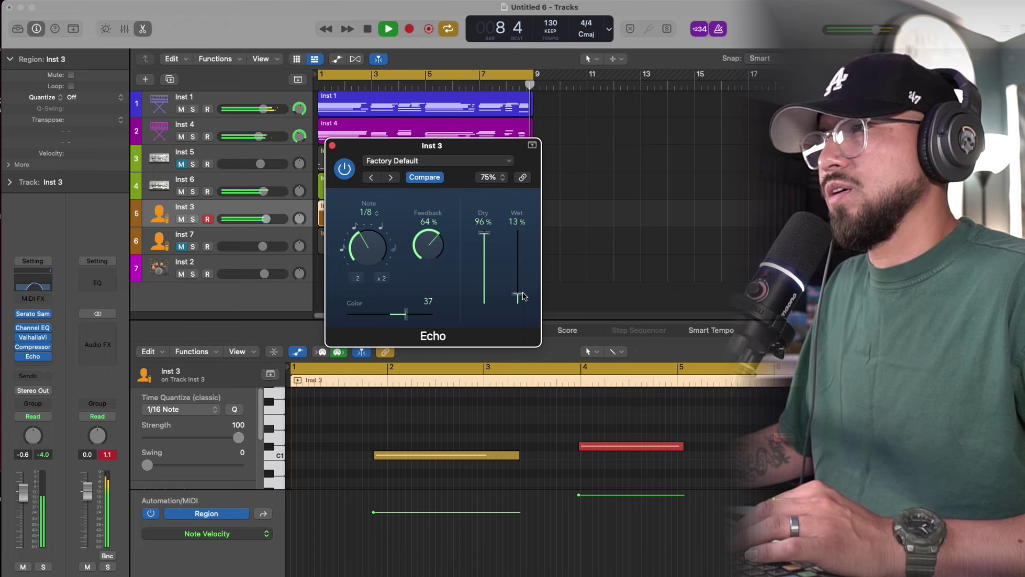
drag(523, 298, 524, 300)
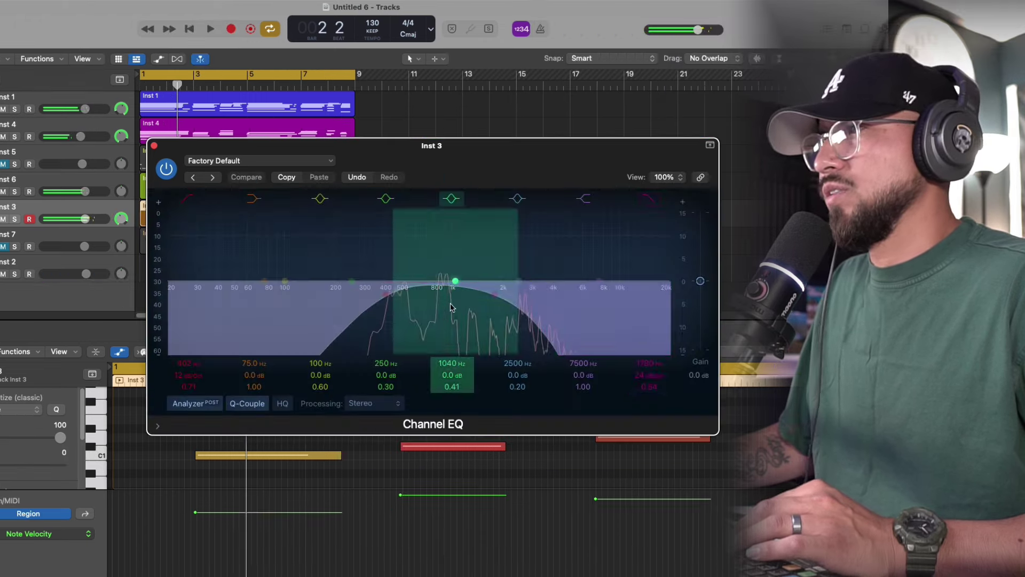
Lower the high-cut frequency in Inst 3's Channel EQ to about 1,400 Hz.
drag(450, 285, 479, 291)
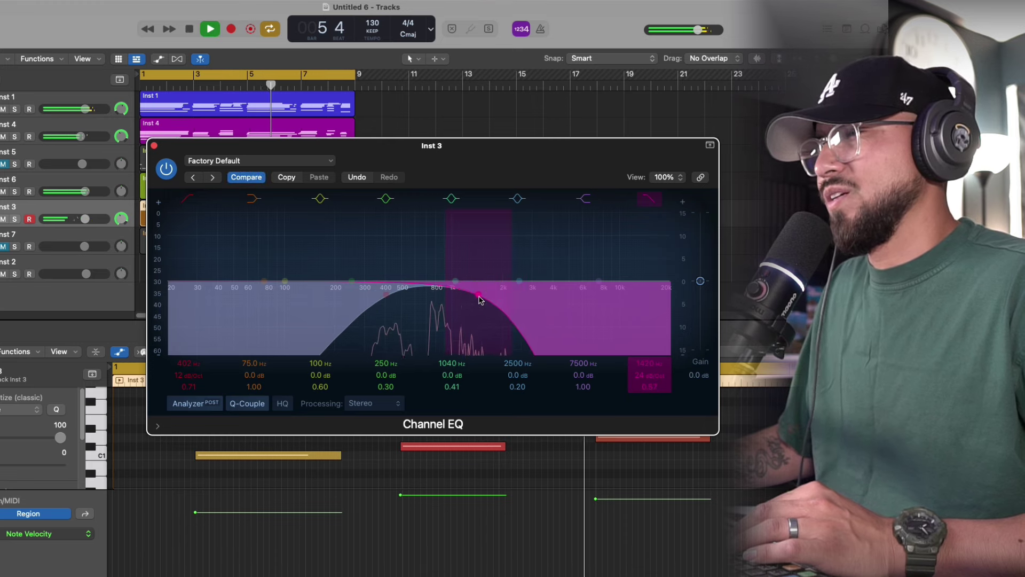
drag(479, 297, 476, 295)
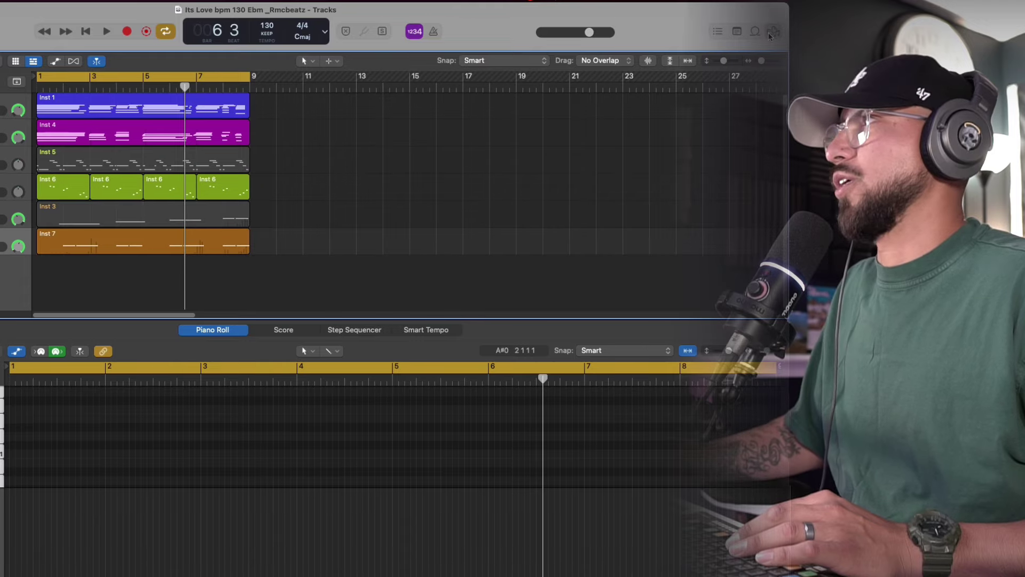
Audition samples in the drum kit's Rim folder and add Rim - Basic.wav as a new sampler track below Inst 7.
click(772, 33)
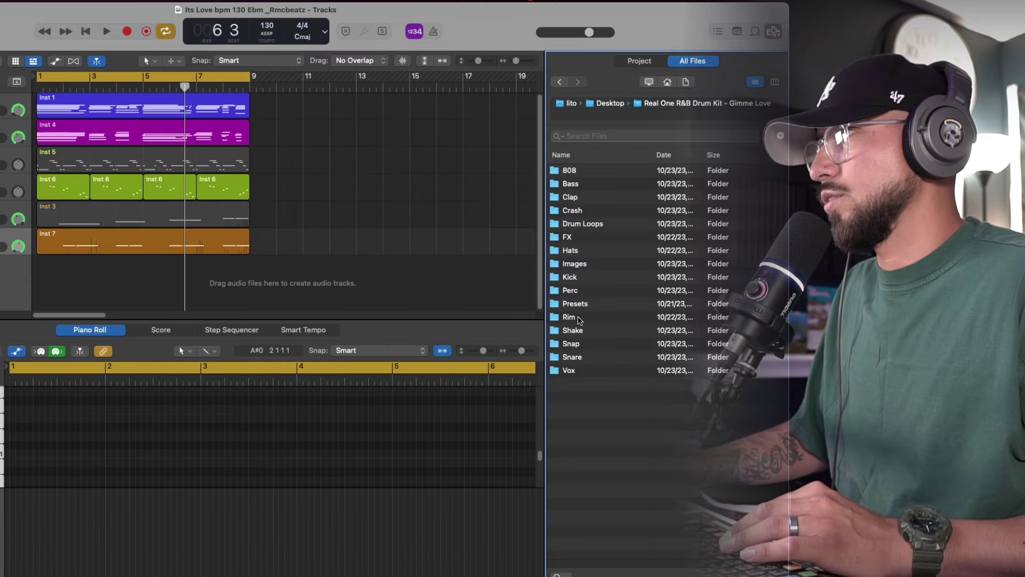
double_click(569, 317)
click(603, 210)
click(603, 201)
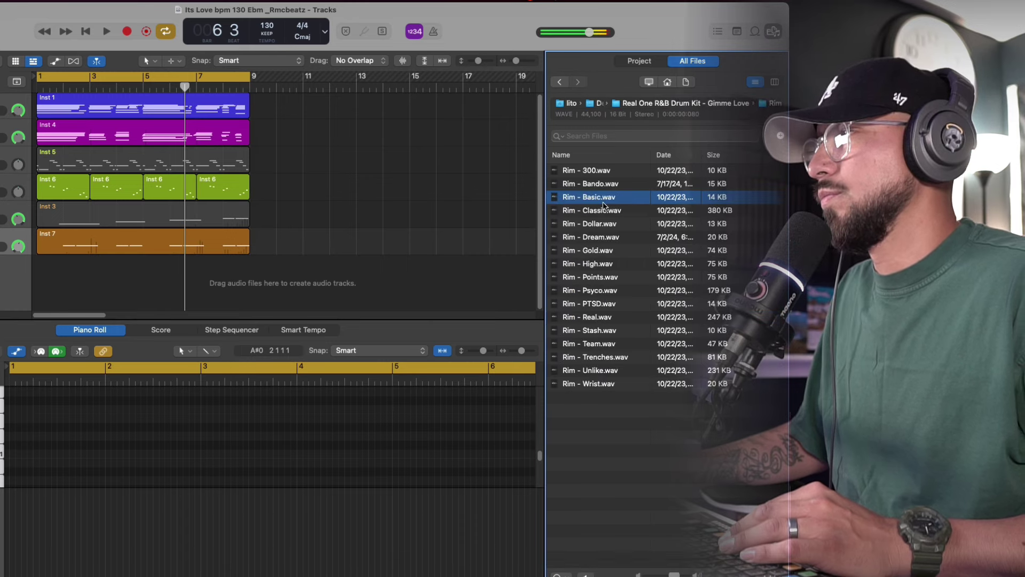
drag(603, 206, 11, 213)
click(11, 222)
Program rim hits on steps 5 and 13 of the 16-step Rim - Basic pattern, and play it with the arrangement.
click(195, 395)
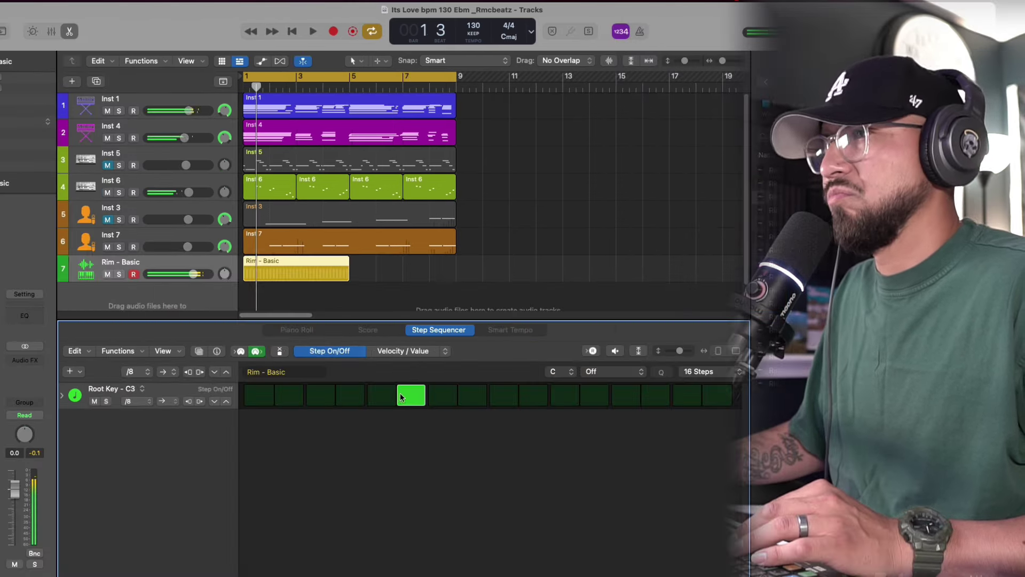
click(381, 395)
click(405, 398)
key(space)
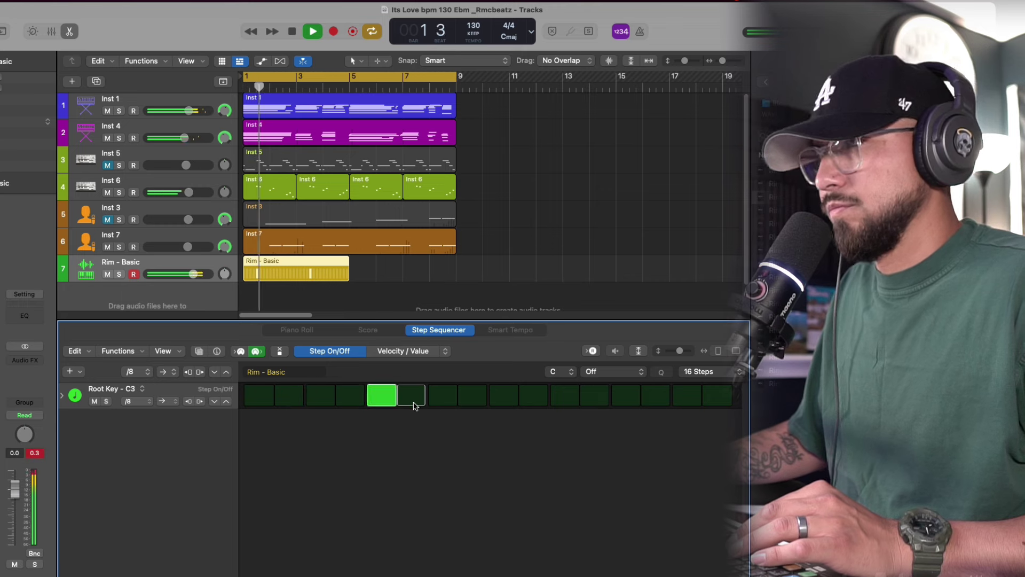
click(624, 396)
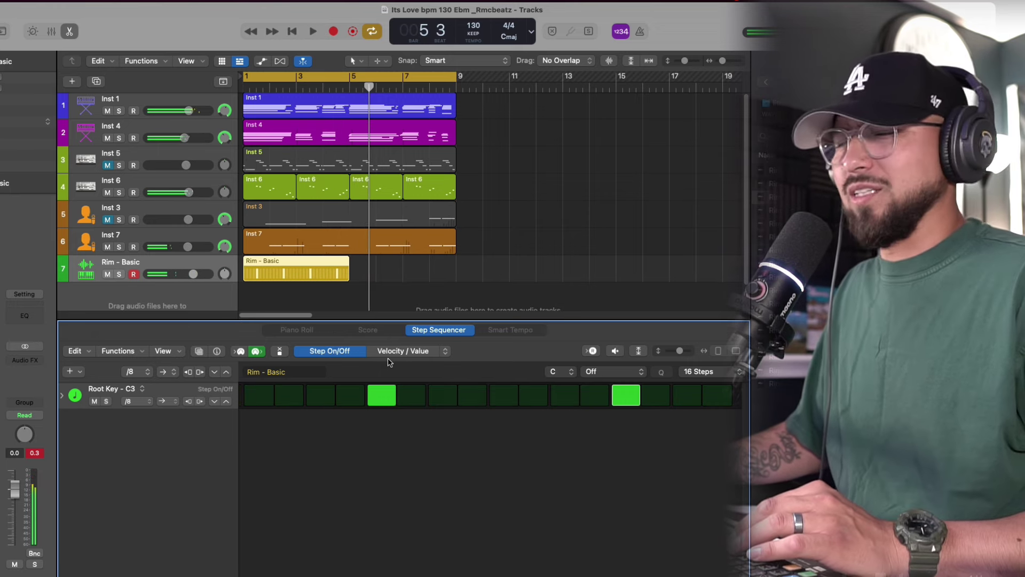
key(space)
click(310, 272)
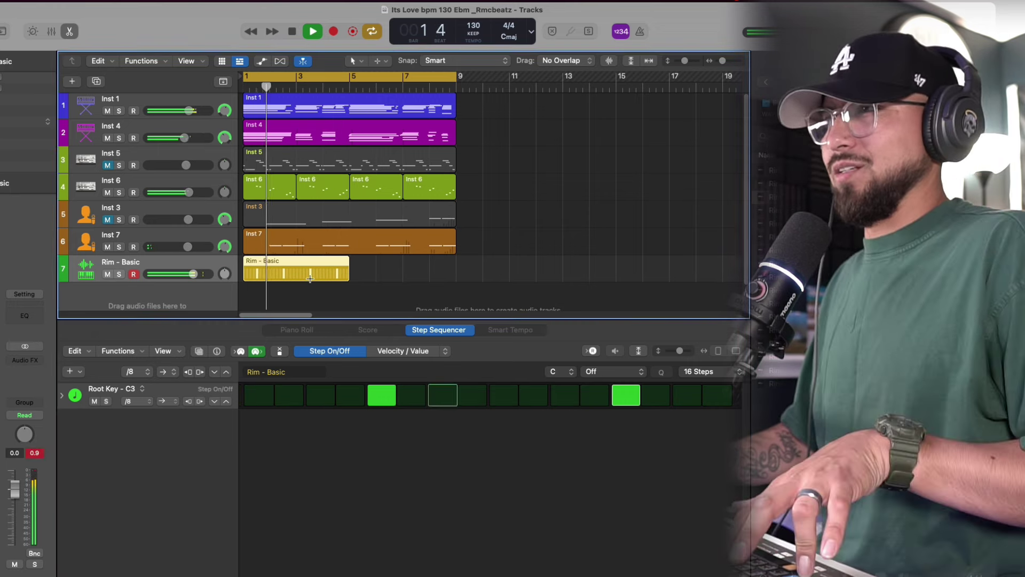
Repeat the Rim - Basic region over bars 5–8, reload Rim - Basic.wav on its track and slightly raise the track volume.
key(super+r)
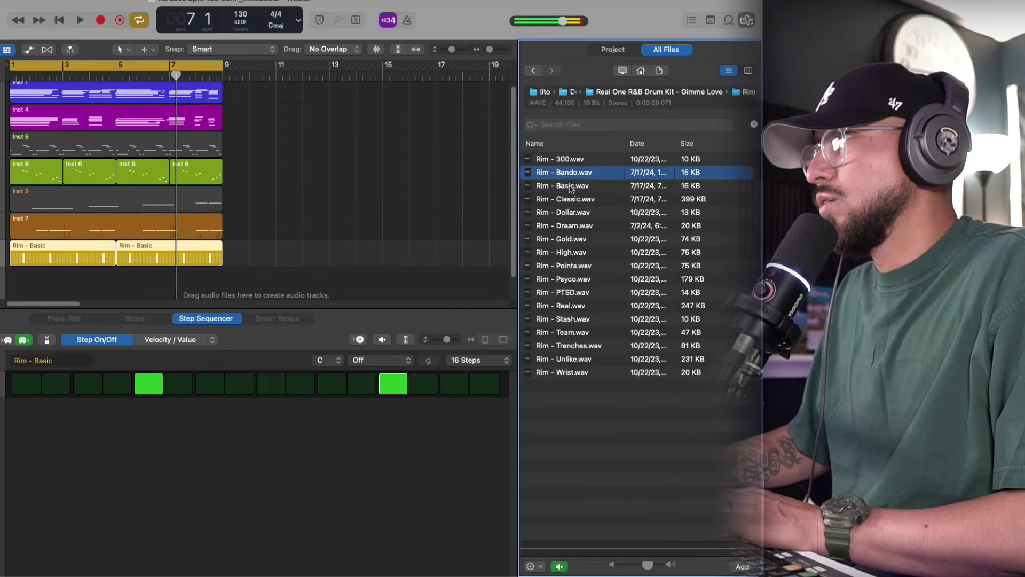
drag(570, 187, 48, 223)
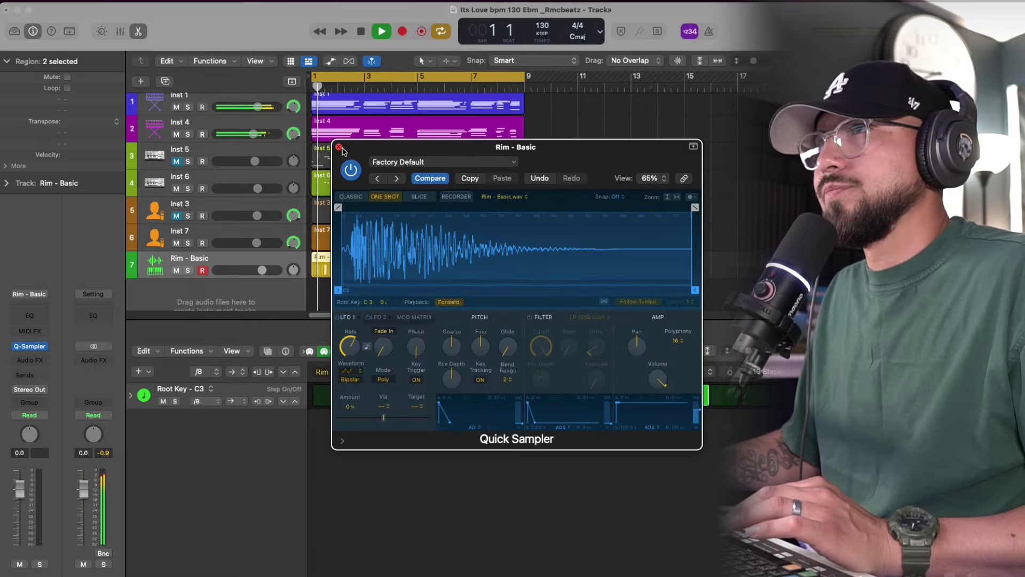
click(343, 145)
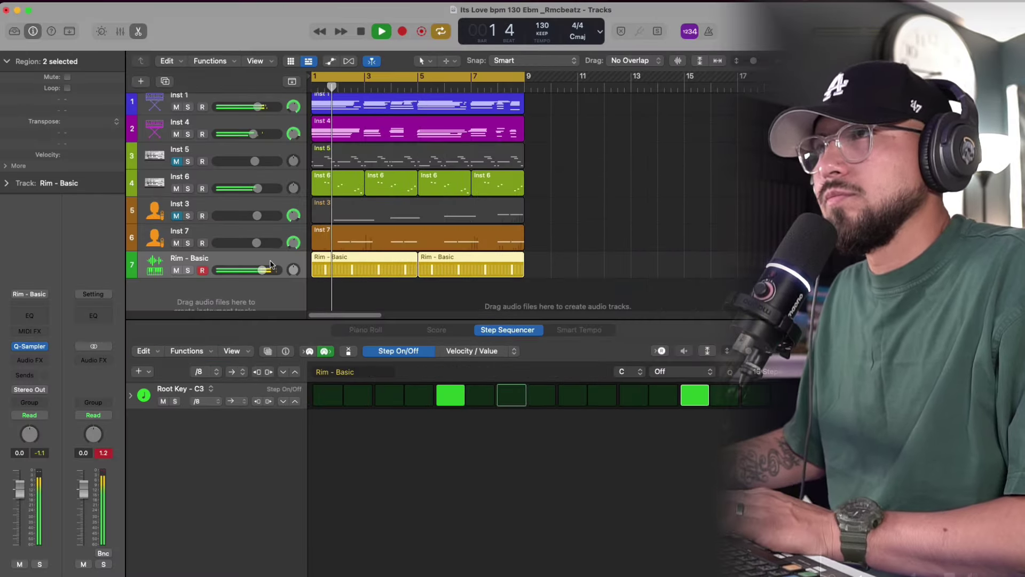
drag(262, 270, 263, 270)
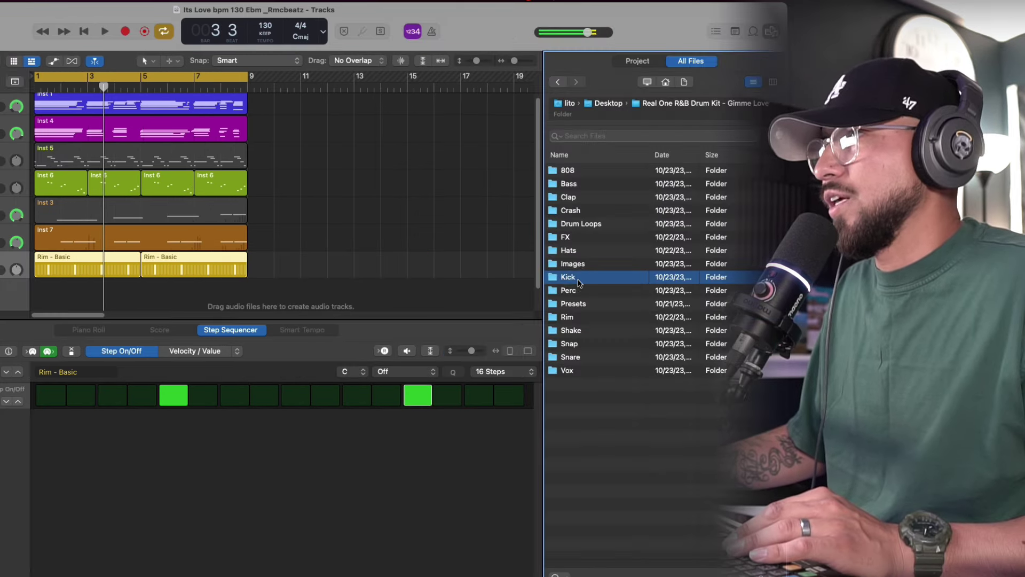
Add Kick - Click.wav from the drum kit's Kick folder as a new sampler track below Rim - Basic and adjust its sampler volume.
double_click(578, 279)
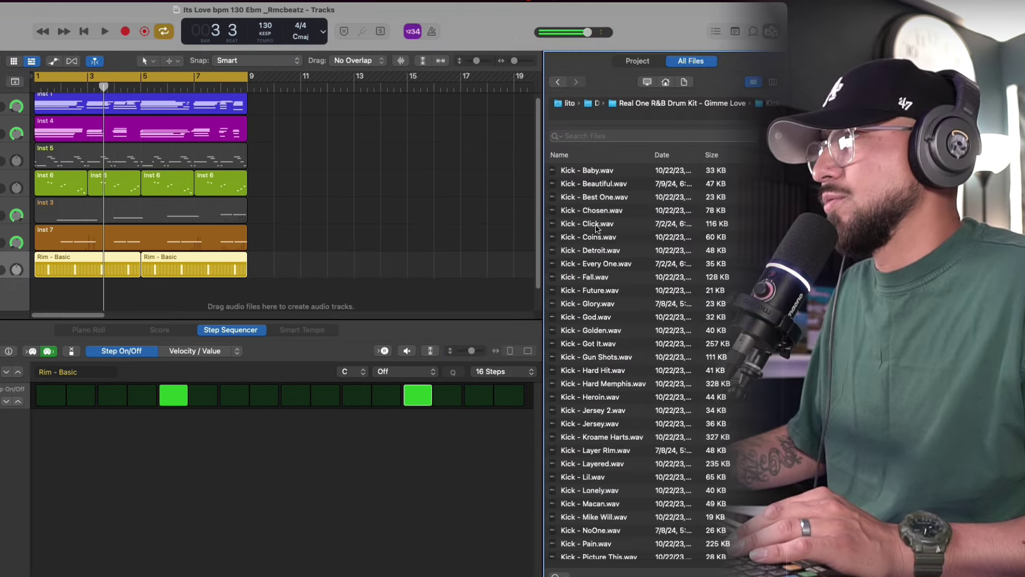
click(597, 225)
drag(616, 223, 231, 223)
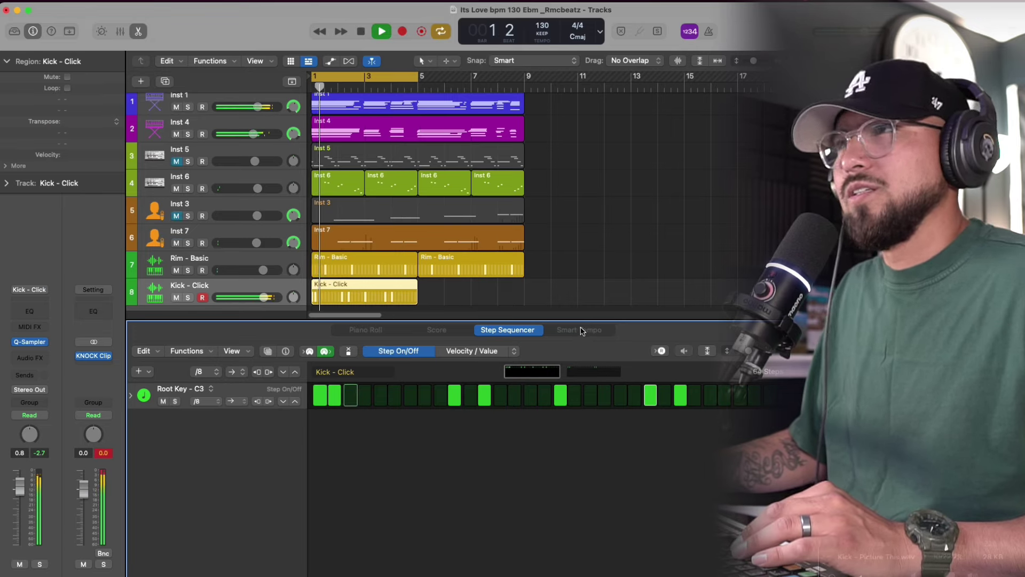
click(31, 342)
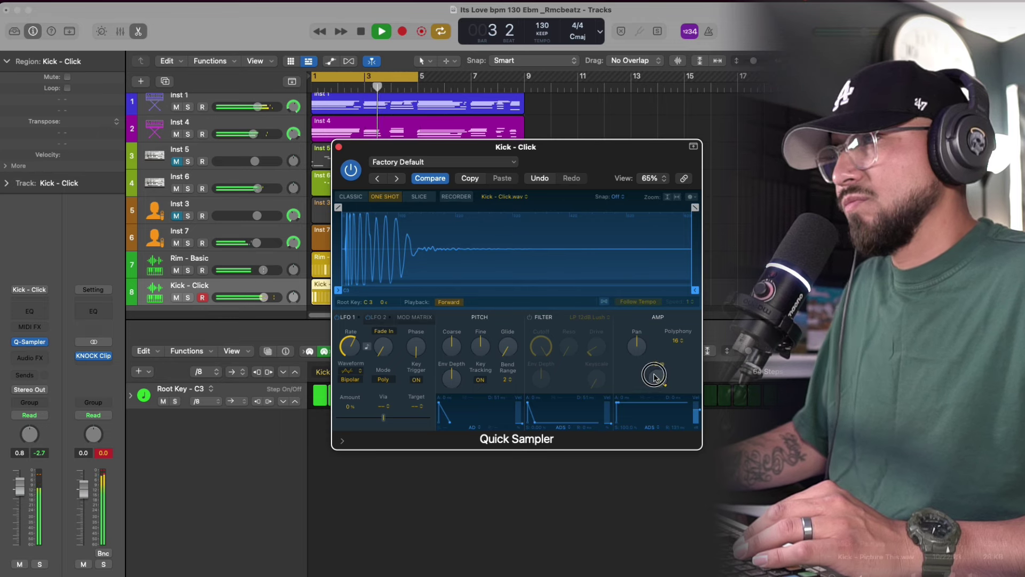
click(339, 147)
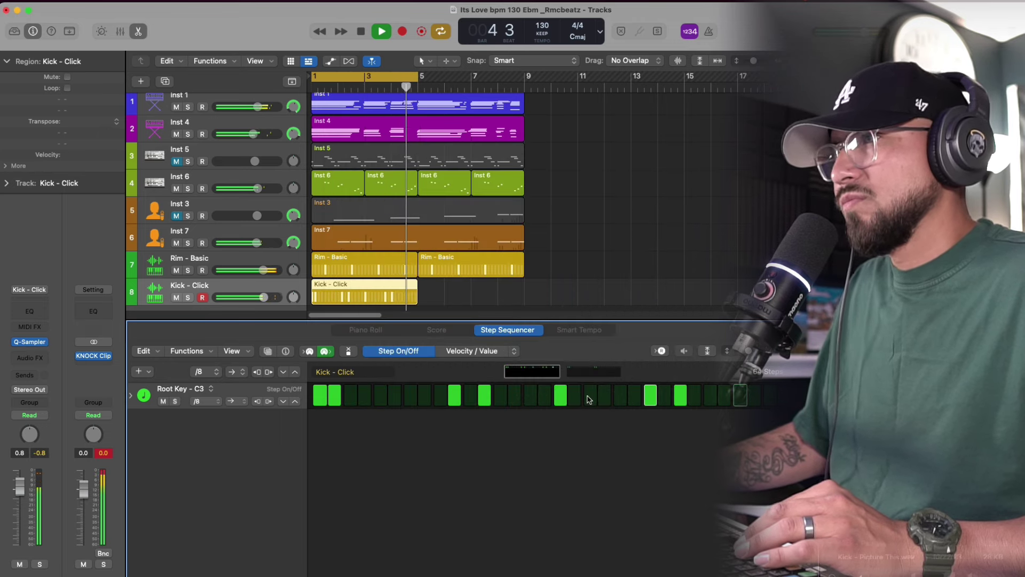
Repeat the Kick - Click region over bars 5–8 and vary the copy with an added hit on step 16.
key(space)
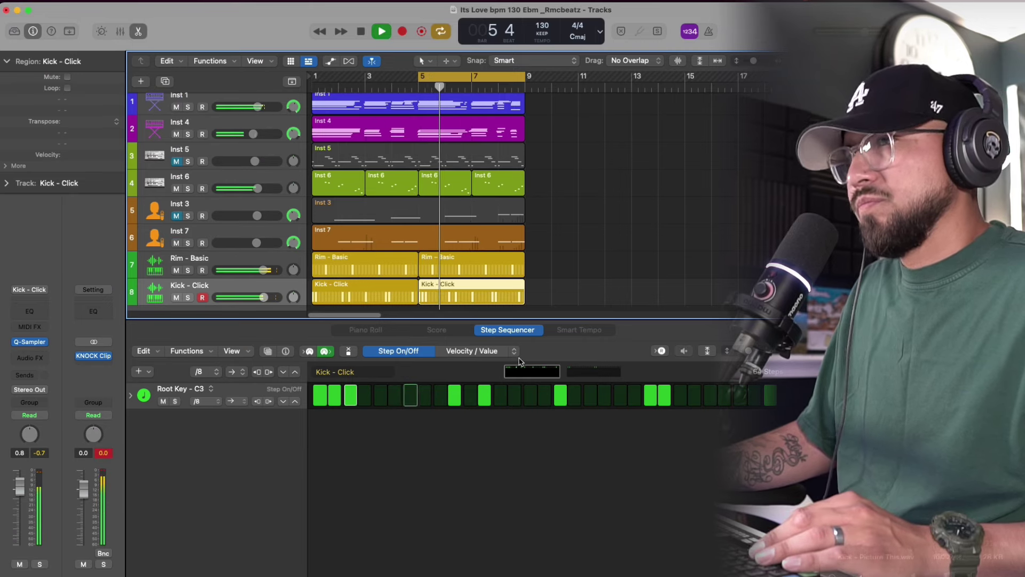
click(550, 394)
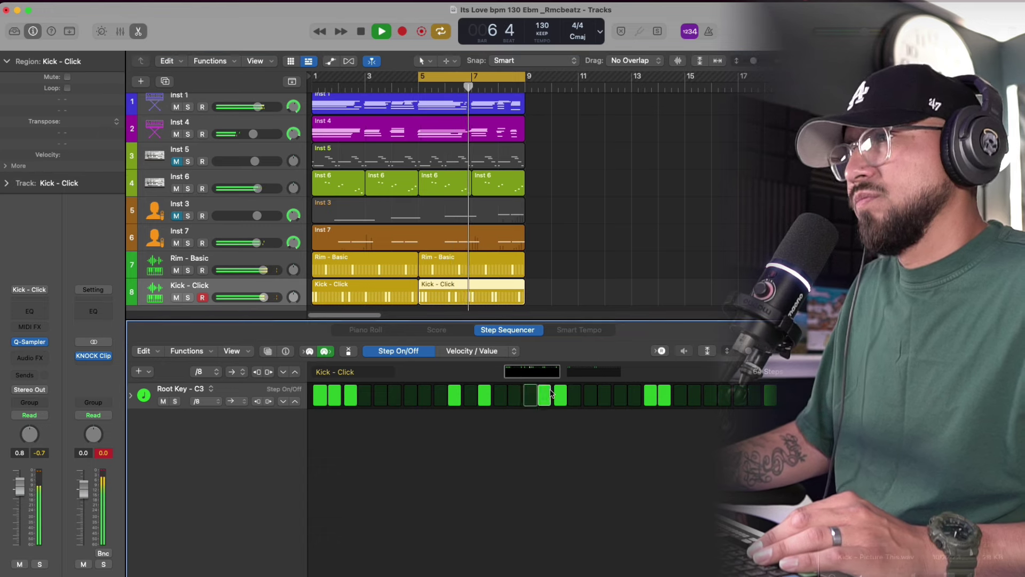
key(space)
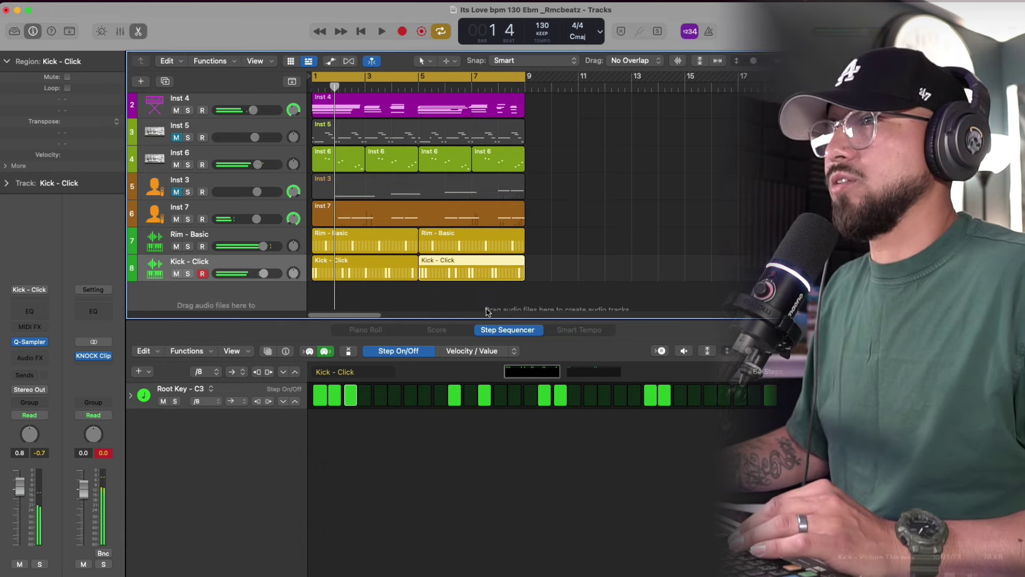
scroll(448, 299, down, 3)
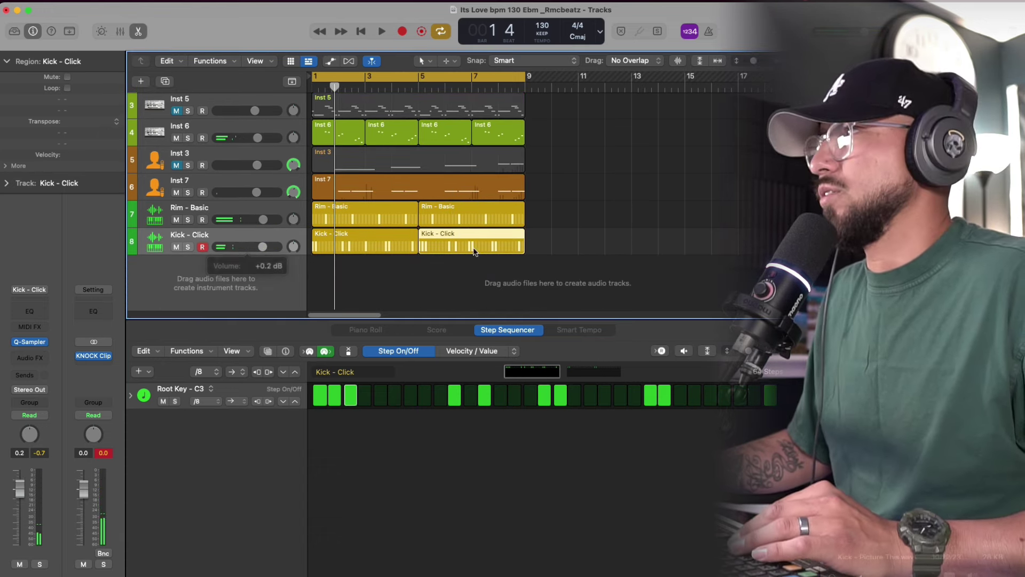
Audition samples in the drum kit's Hats folder and add Hi-Hat - Billboard.wav as a new sampler track below Kick - Click.
key(f)
key(Down)
key(Down)
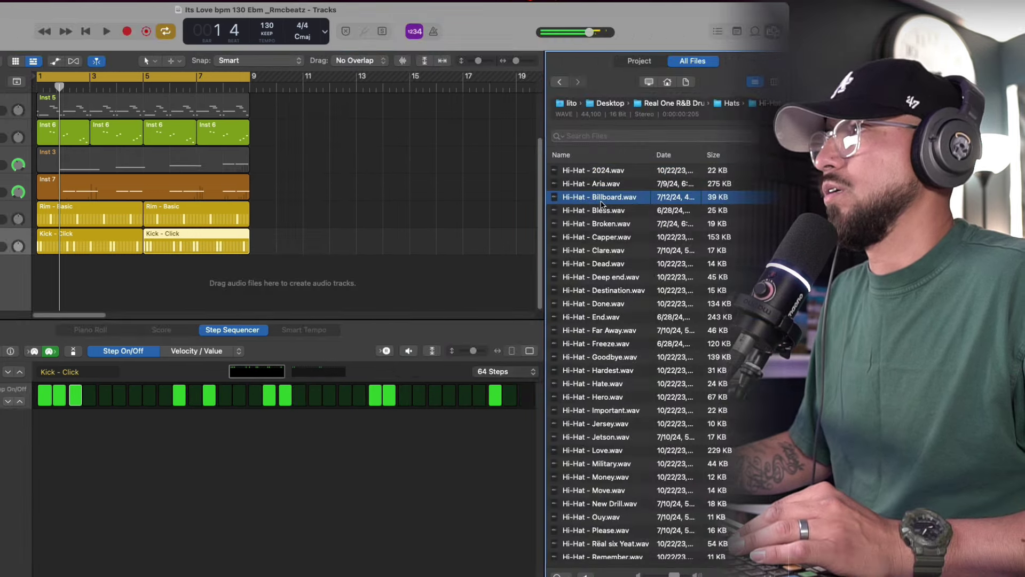
drag(601, 202, 213, 219)
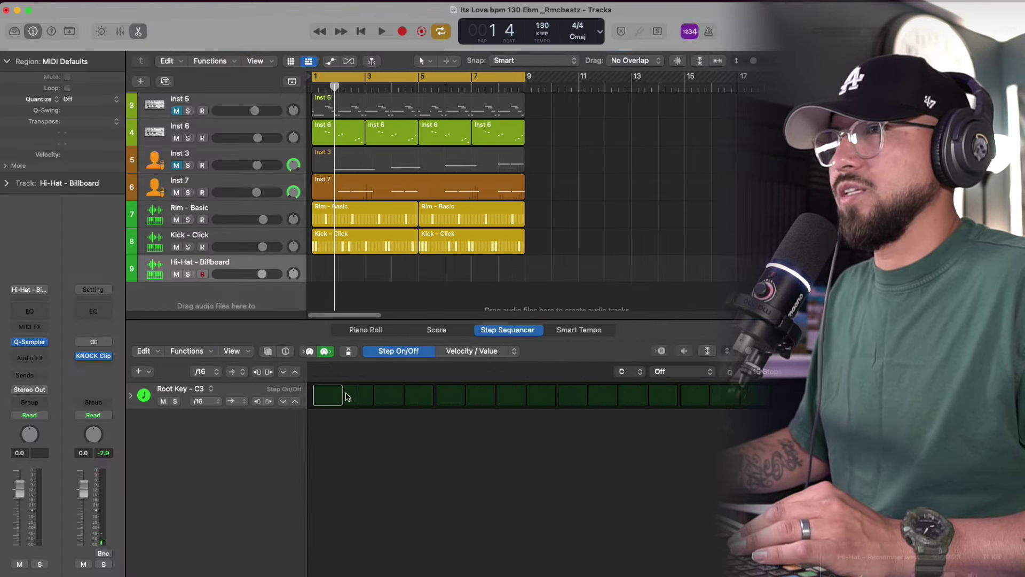
Program hi-hat hits on steps 1–3, 7 and 8, and extend the Hi-Hat - Billboard pattern to 64 steps.
drag(346, 396, 371, 400)
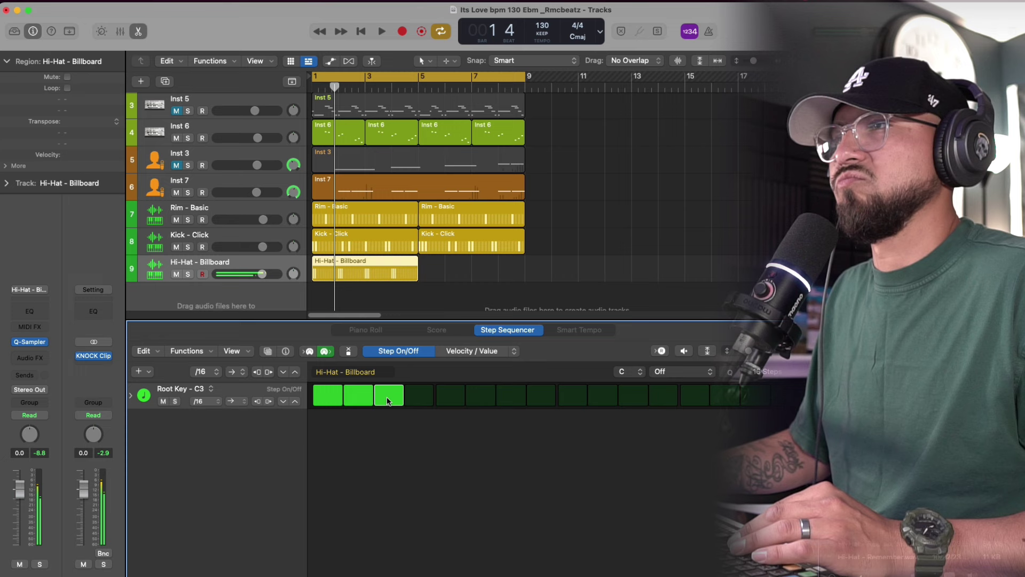
drag(511, 397, 540, 398)
key(space)
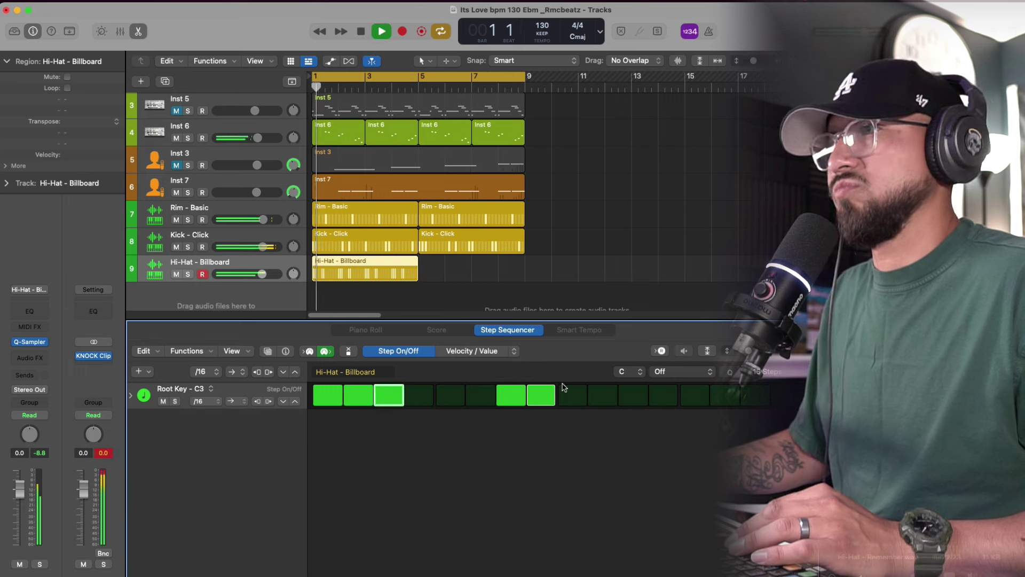
click(767, 371)
click(770, 435)
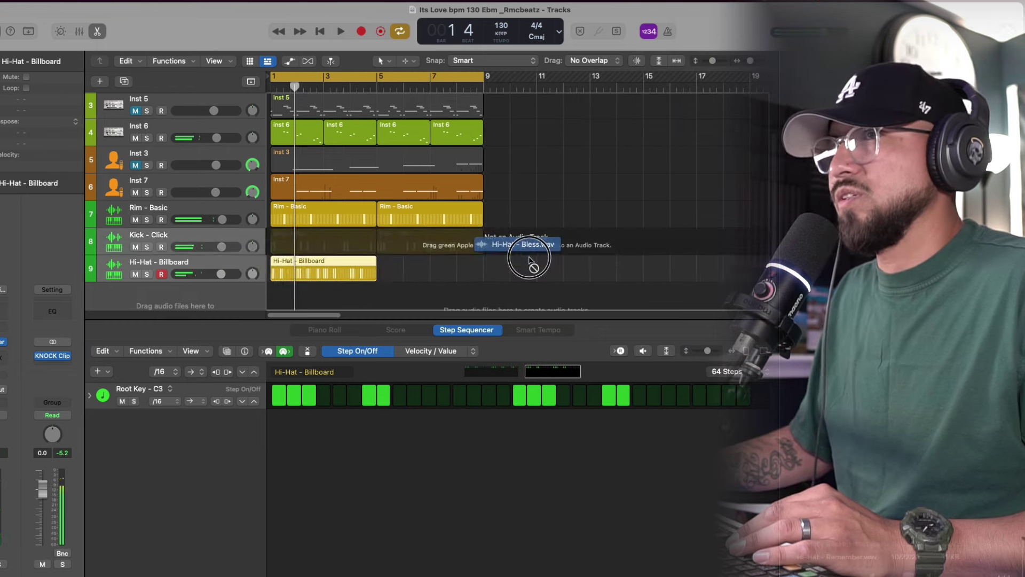
Replace the hi-hat track's sample with Hi-Hat - Bless.wav using Quick Sampler (Original), and play the arrangement.
drag(572, 263, 250, 272)
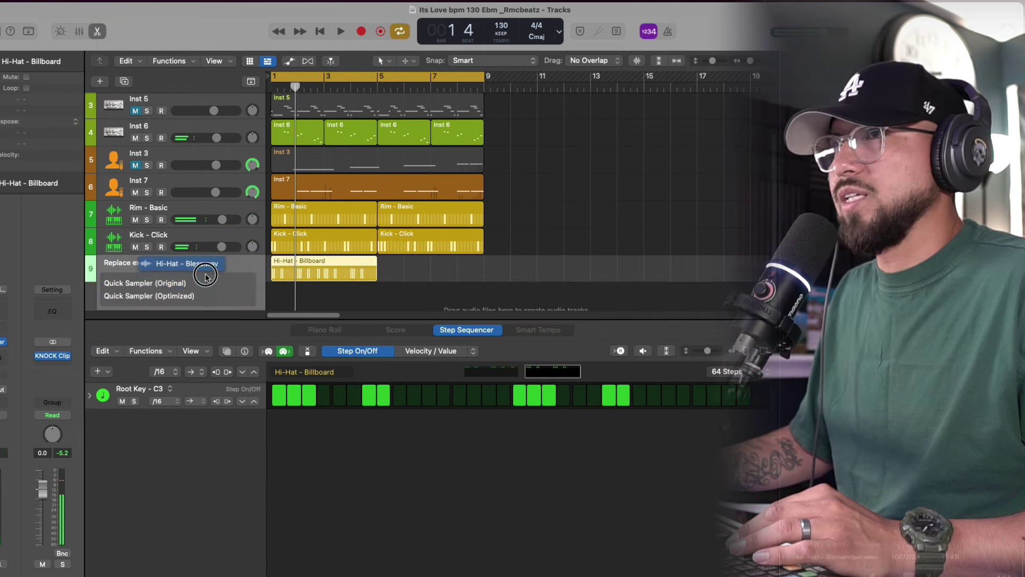
click(207, 283)
key(space)
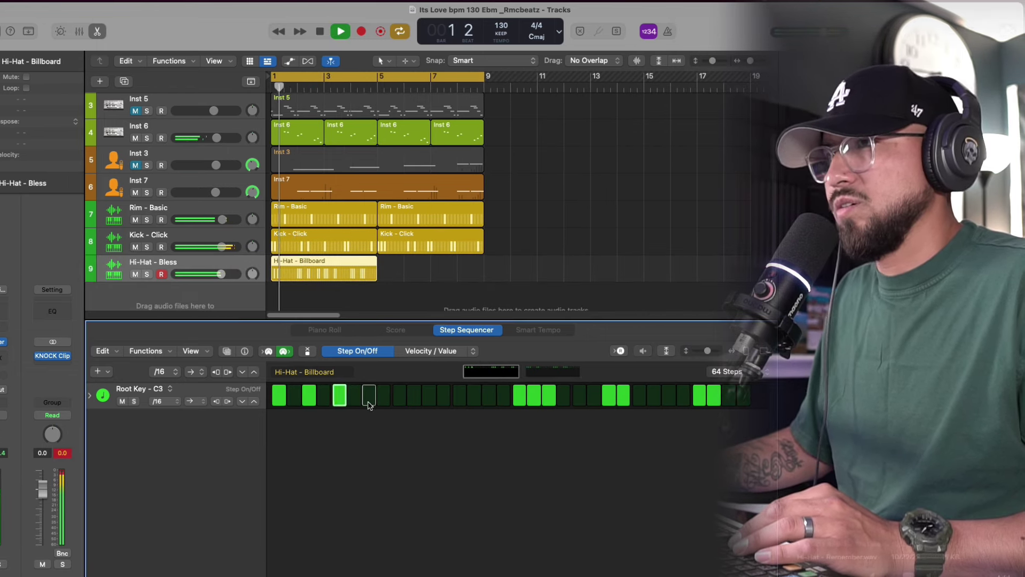
Add hi-hat hits on steps 6 and 7 of the pattern, and load Hi-Hat - Billboard.wav back onto the track.
click(359, 399)
click(369, 396)
key(space)
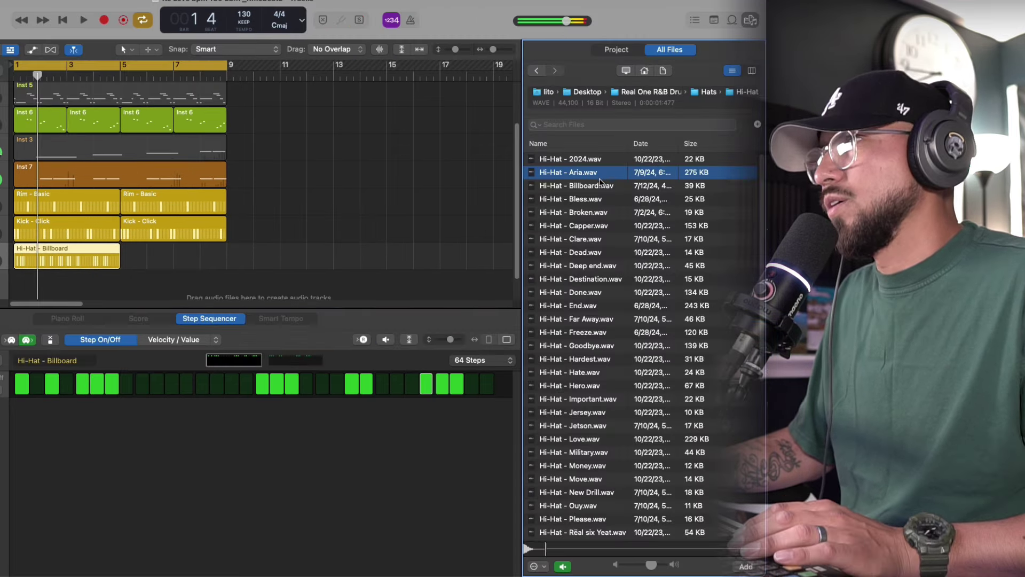
click(577, 185)
drag(577, 185, 75, 219)
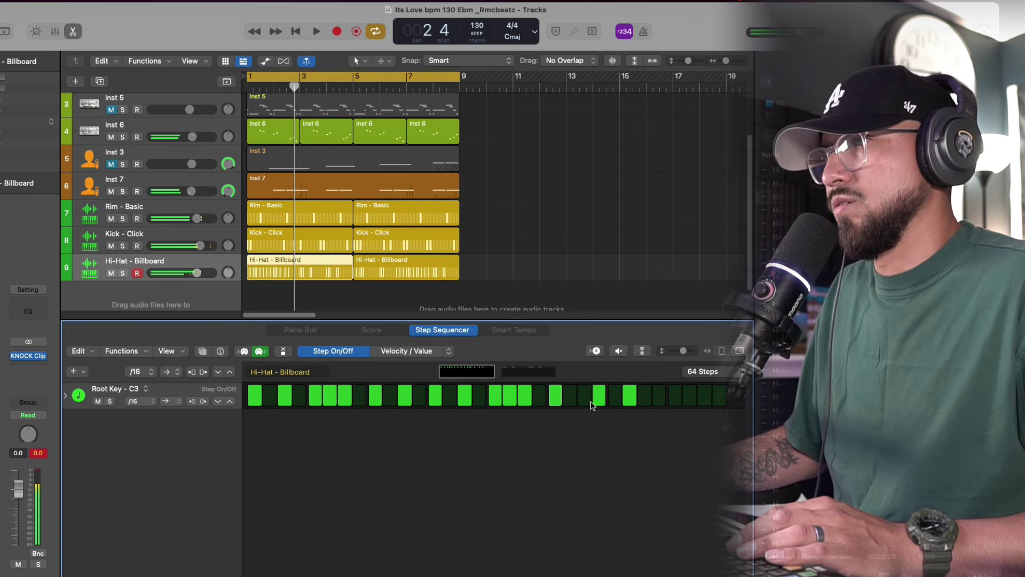
Extend the first Hi-Hat - Billboard region's hits to step 29 and lower the velocities of steps 28 and 29.
key(space)
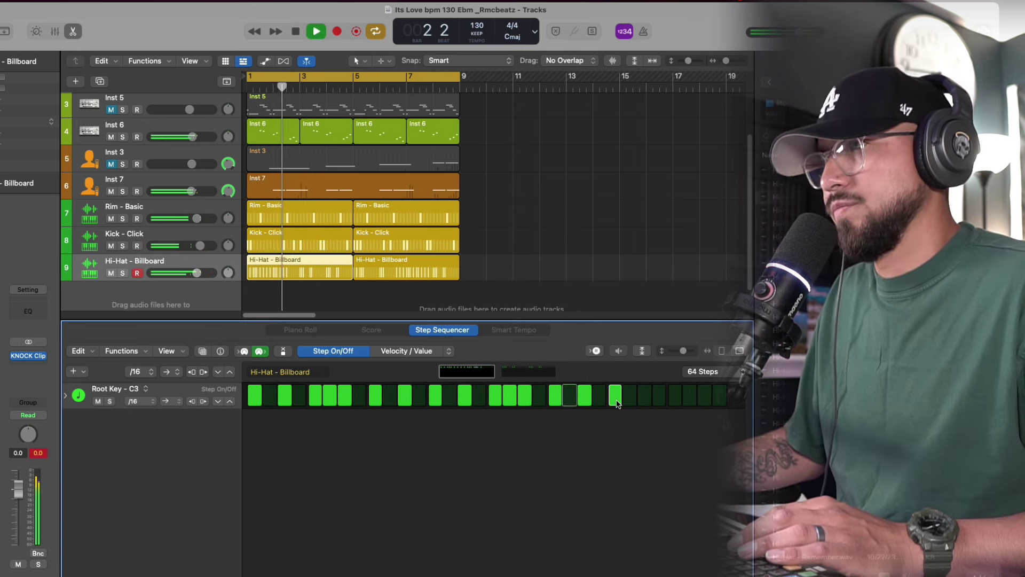
drag(666, 392, 680, 405)
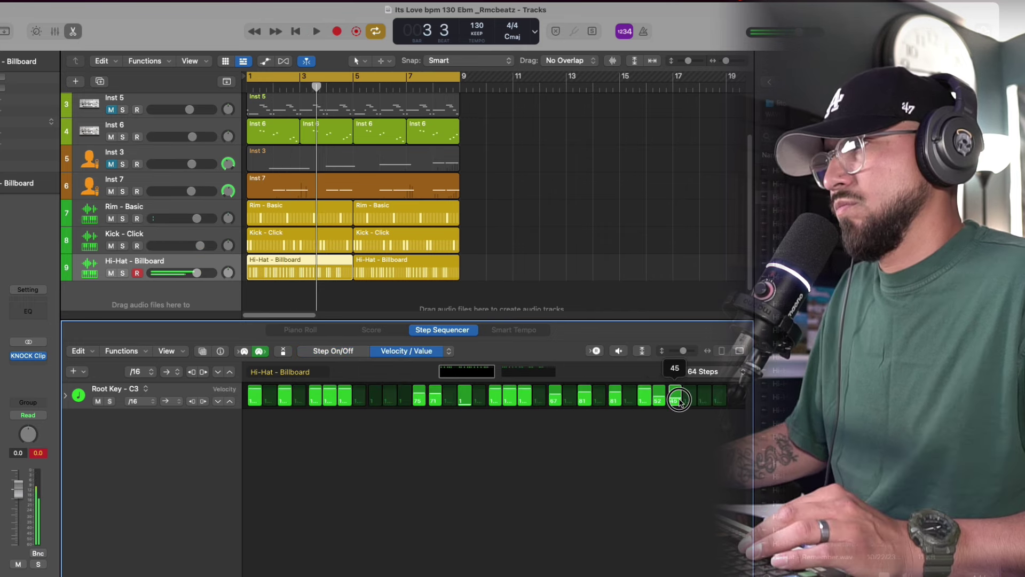
key(space)
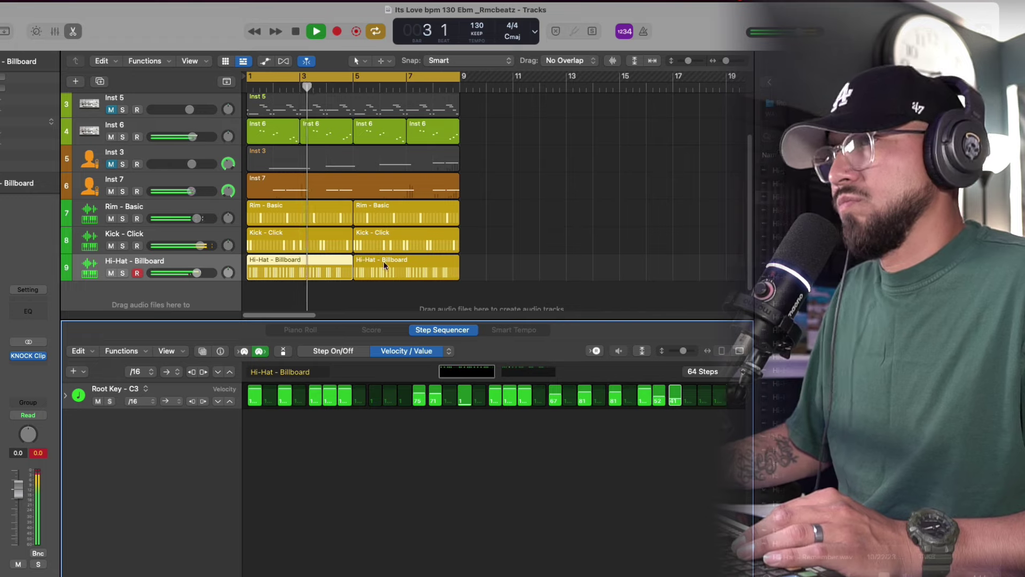
click(397, 267)
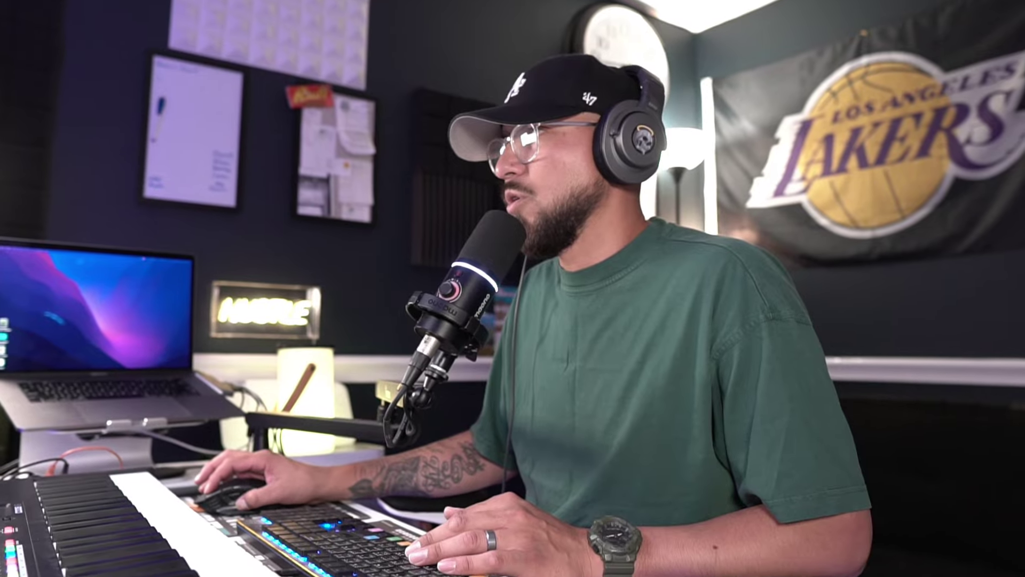
Audition the kit's Open Hat samples and add Open Hat - Cry.wav as a new One Shot sampler track below the hi-hat.
click(603, 175)
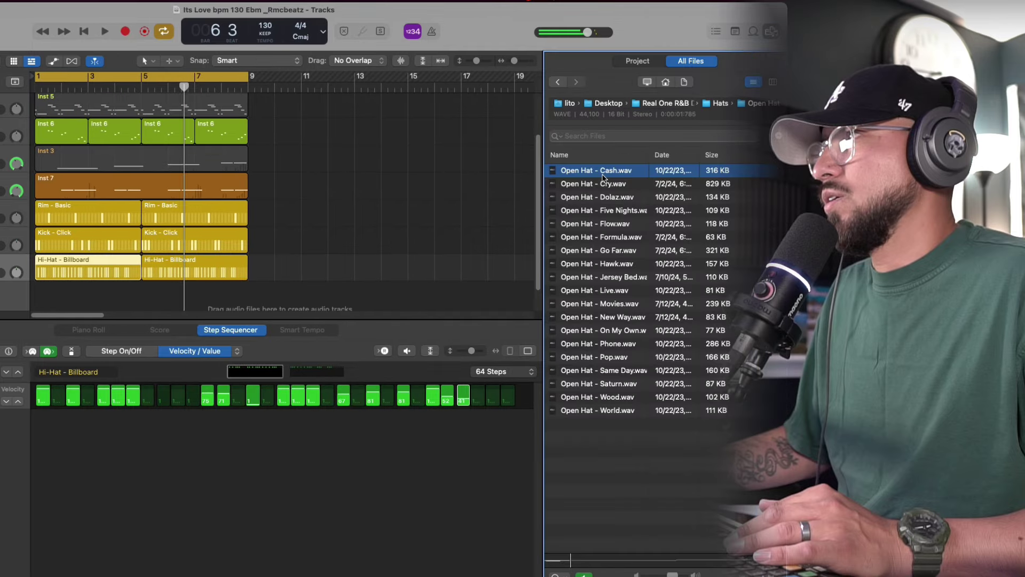
click(606, 199)
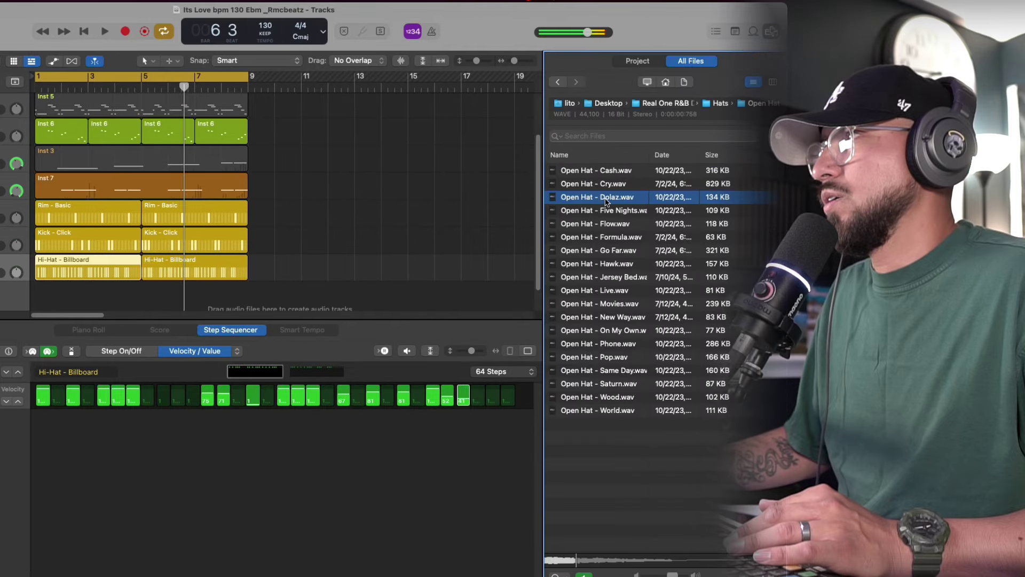
drag(606, 185, 165, 207)
drag(165, 207, 166, 207)
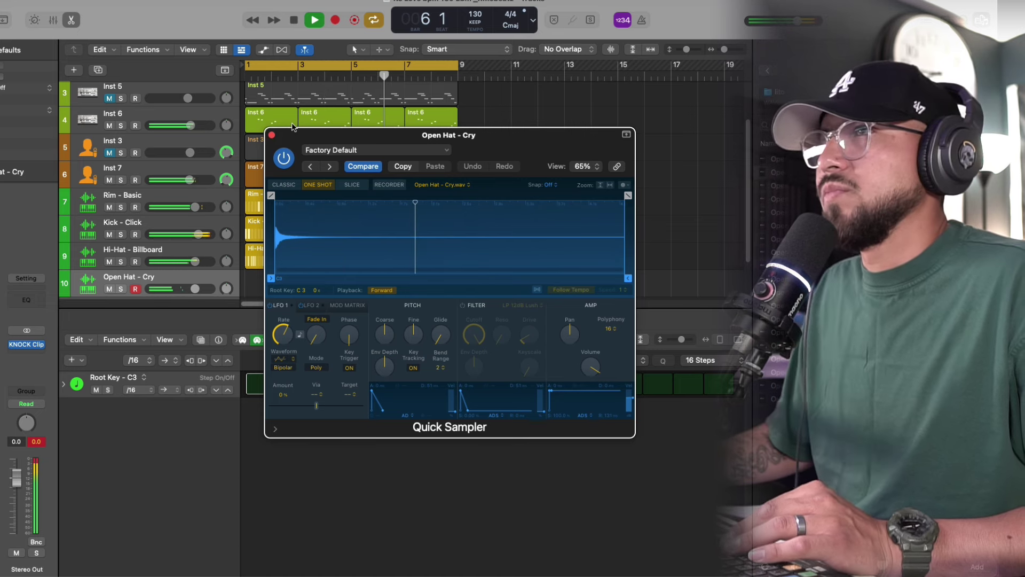
Record an Open Hat - Cry part with a one-bar note at bar 2, repeated at bar 6.
click(271, 135)
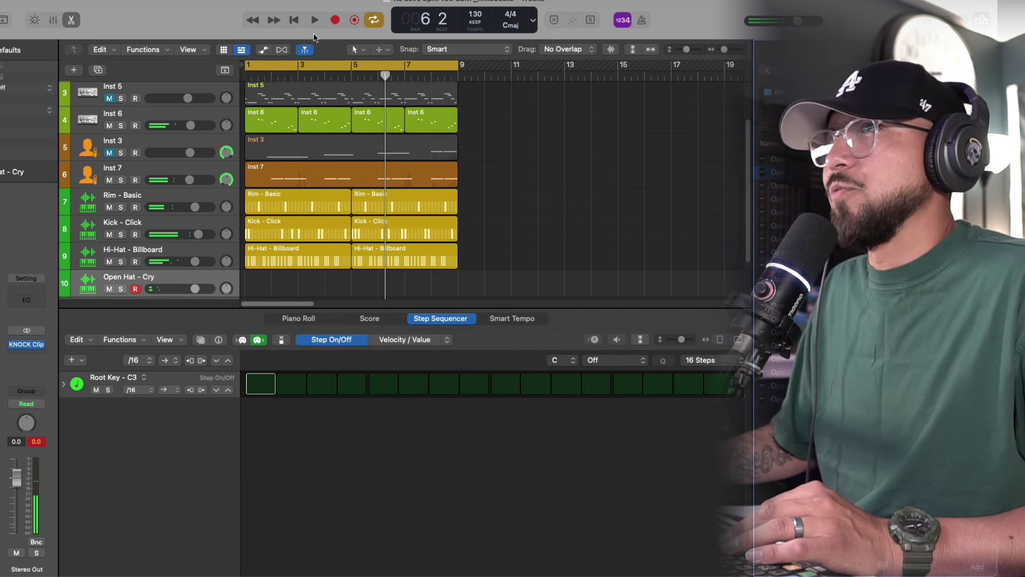
click(336, 20)
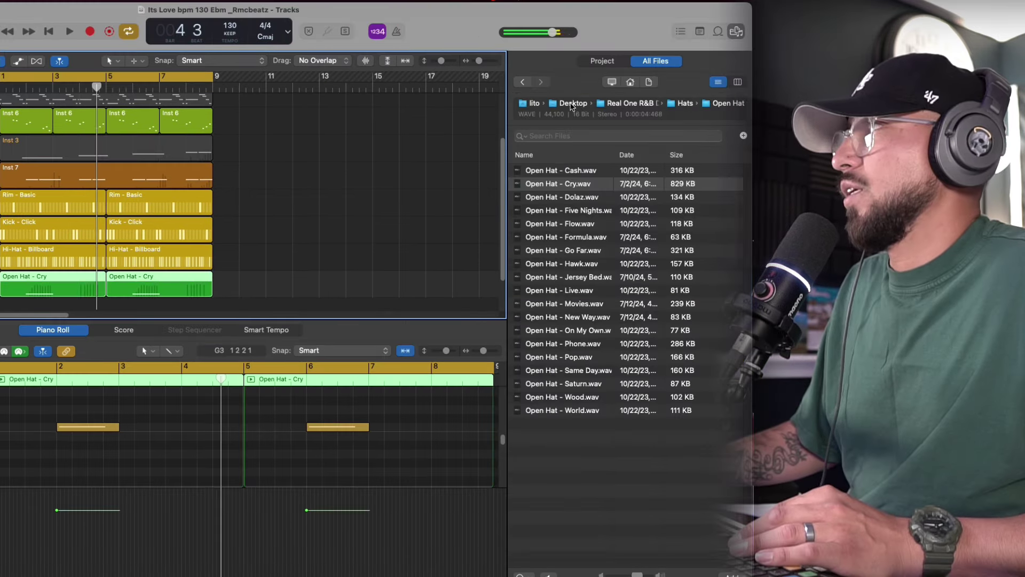
Add Perc - You Know.wav from the drum kit's Perc folder as a new sampler track below Open Hat - Cry and play the arrangement.
click(571, 105)
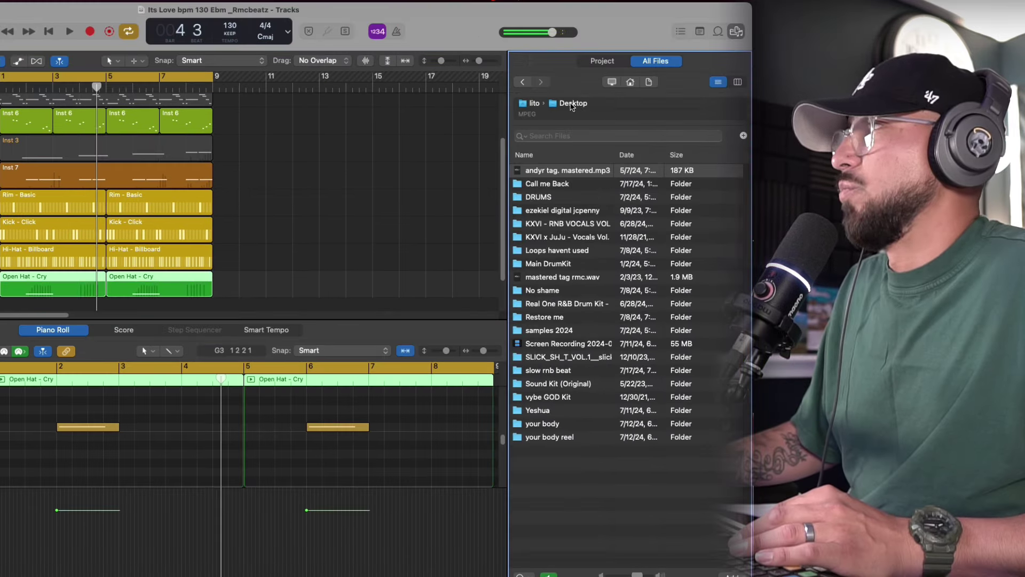
click(562, 208)
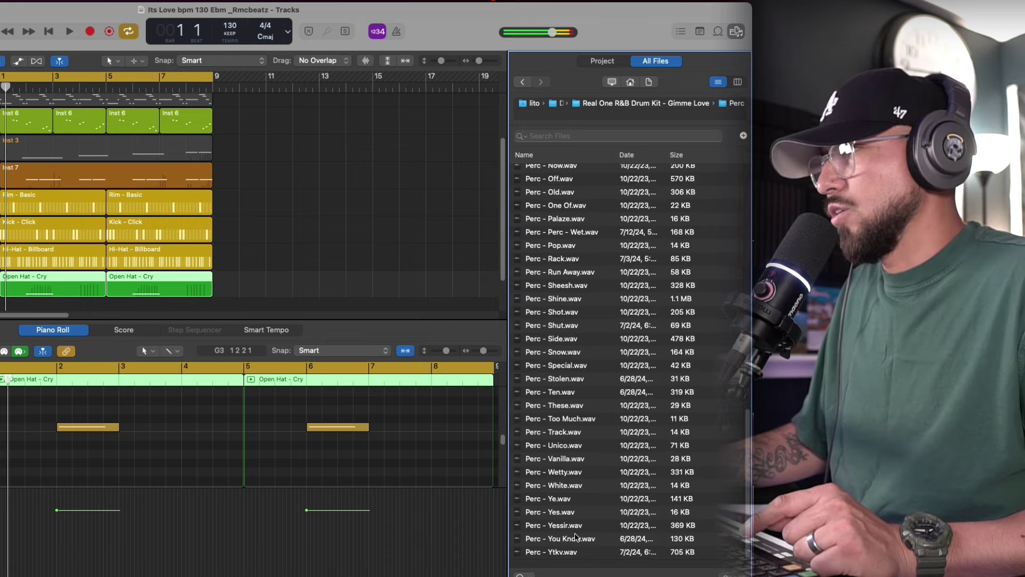
click(575, 539)
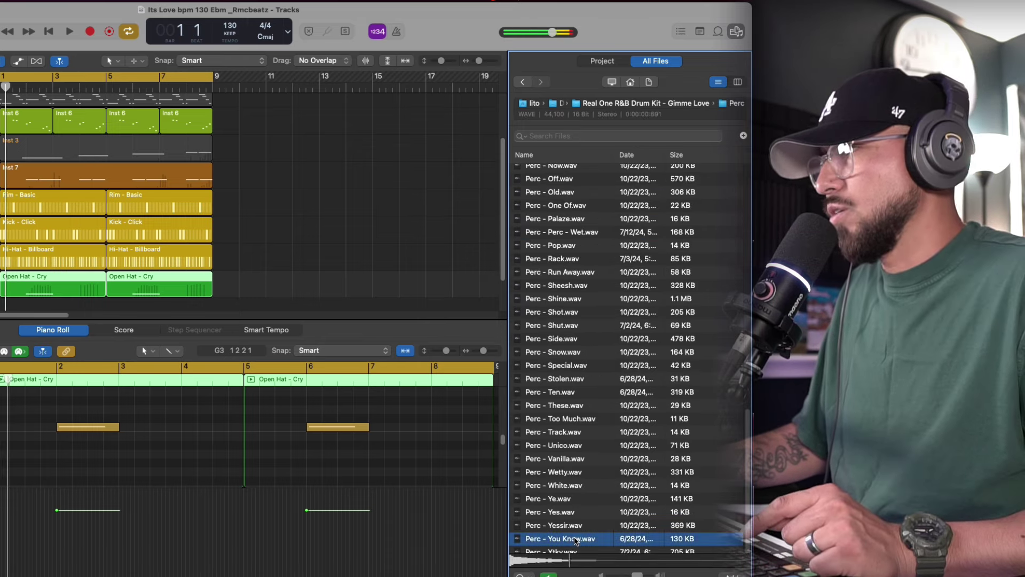
drag(581, 540, 0, 219)
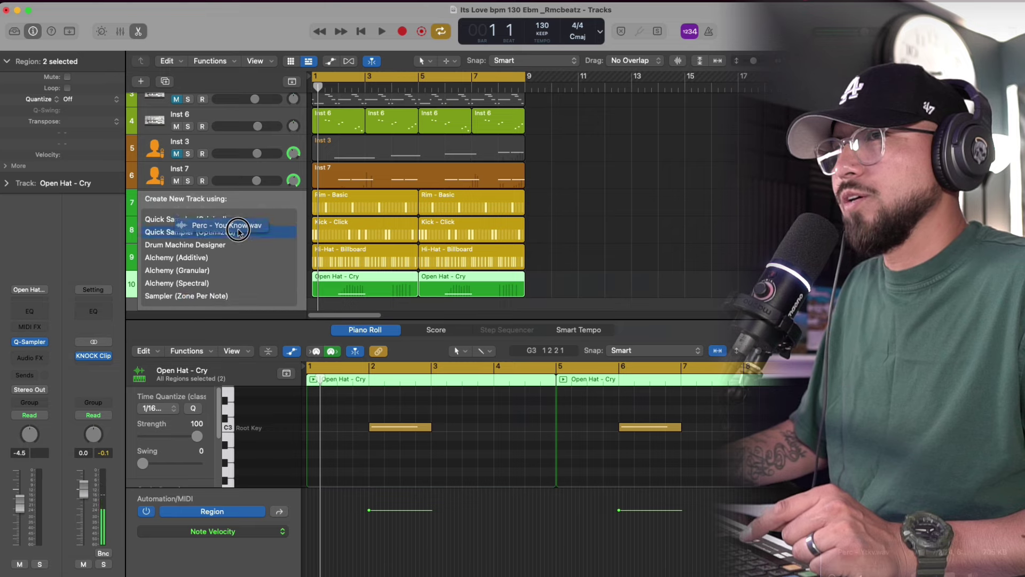
key(space)
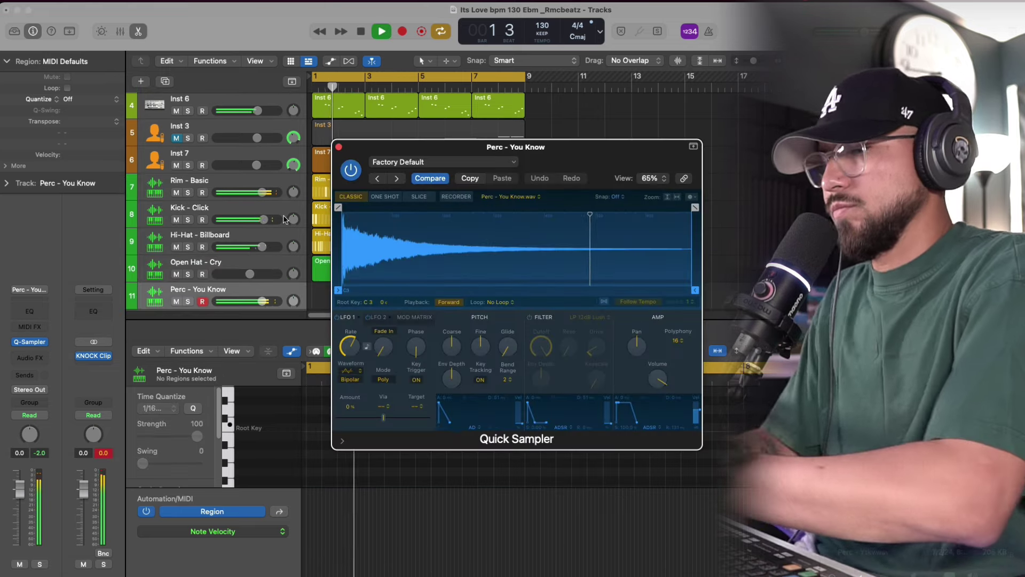
Set the Perc - You Know sampler to One Shot mode and stop playback.
click(387, 196)
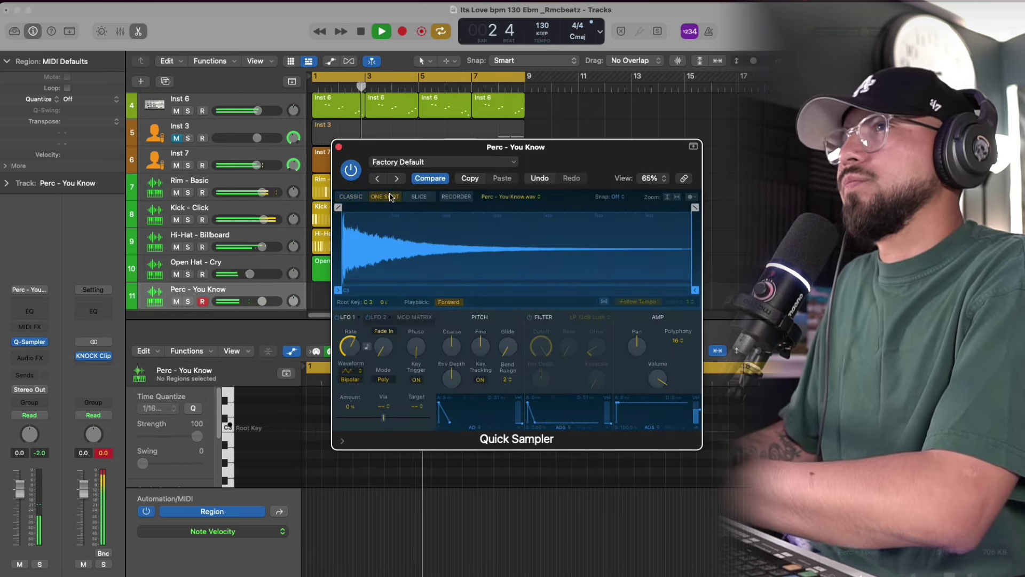
click(339, 147)
key(space)
Place Perc - You Know.wav as audio clips in bars 3 and 7 on a new audio track and lower the track's volume.
scroll(358, 145, down, 1)
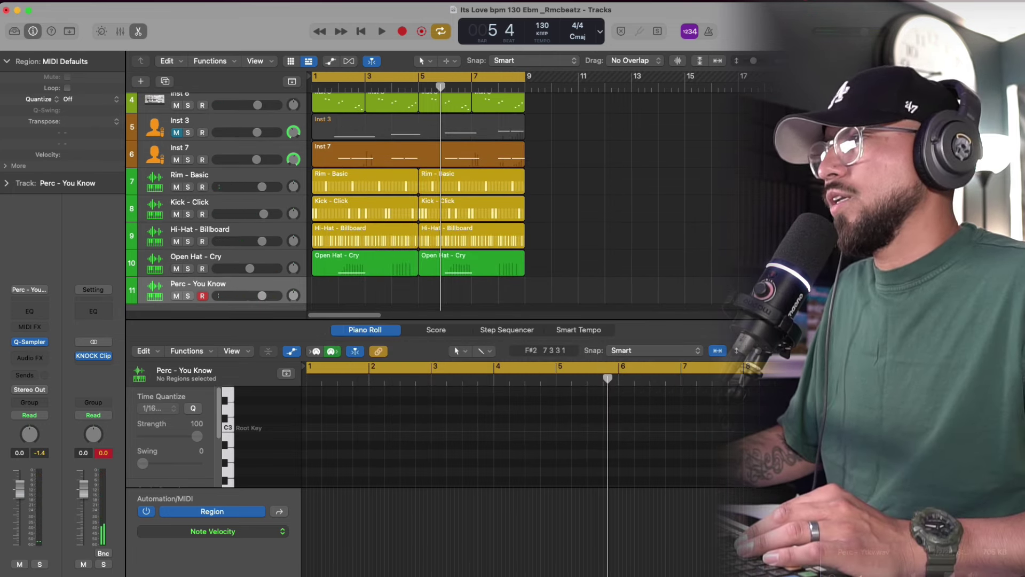
drag(838, 545, 486, 290)
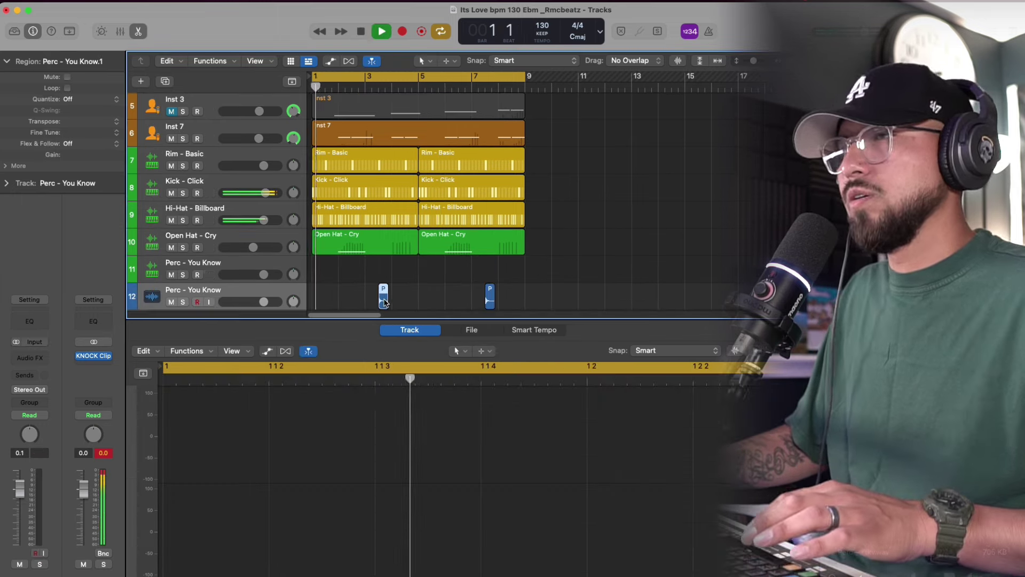
drag(264, 301, 251, 302)
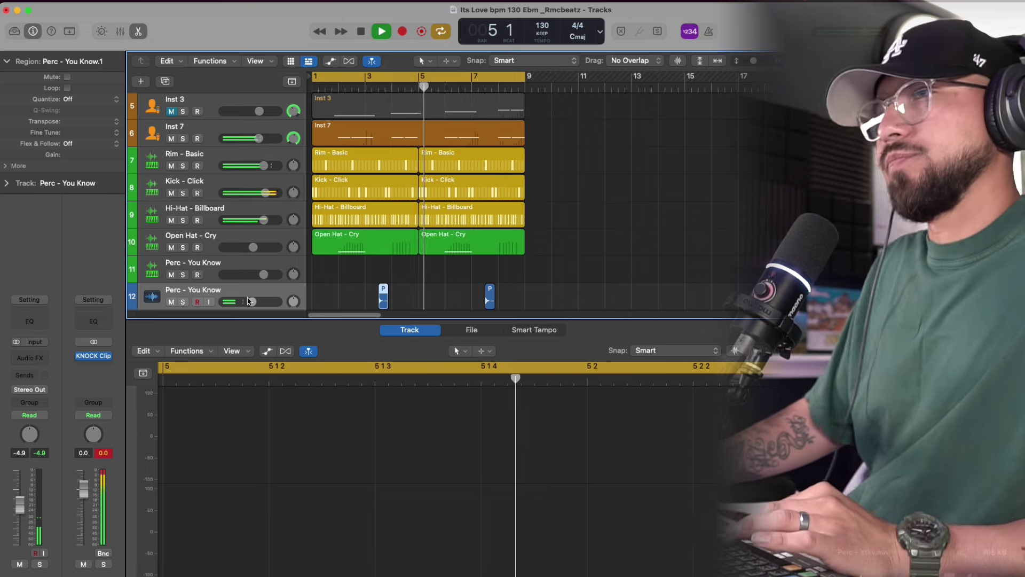
drag(249, 302, 257, 304)
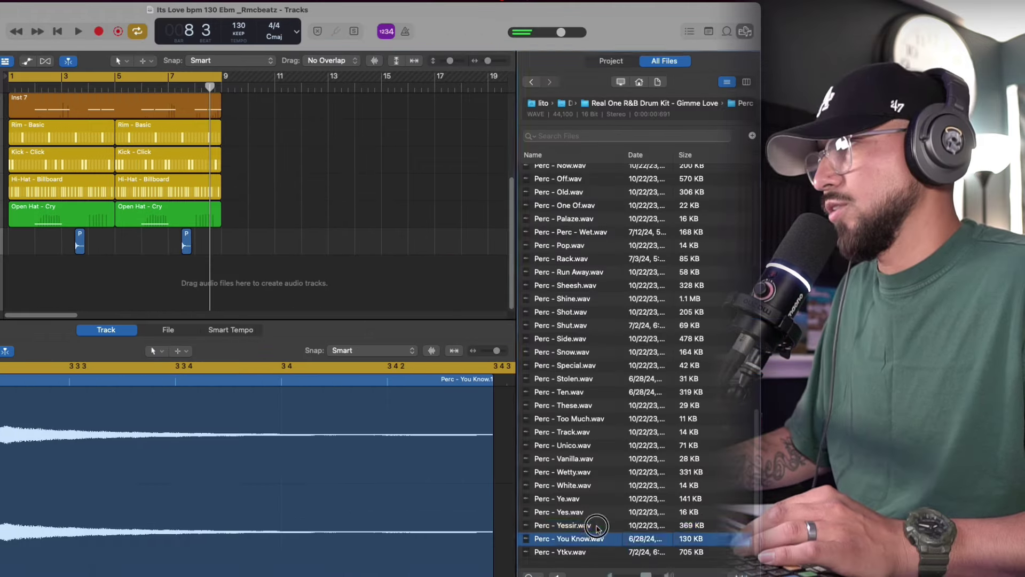
Audition the kit's Perc samples and add Perc - Shut.wav as a new sampler track below Perc - You Know, slightly lowering its volume.
click(596, 526)
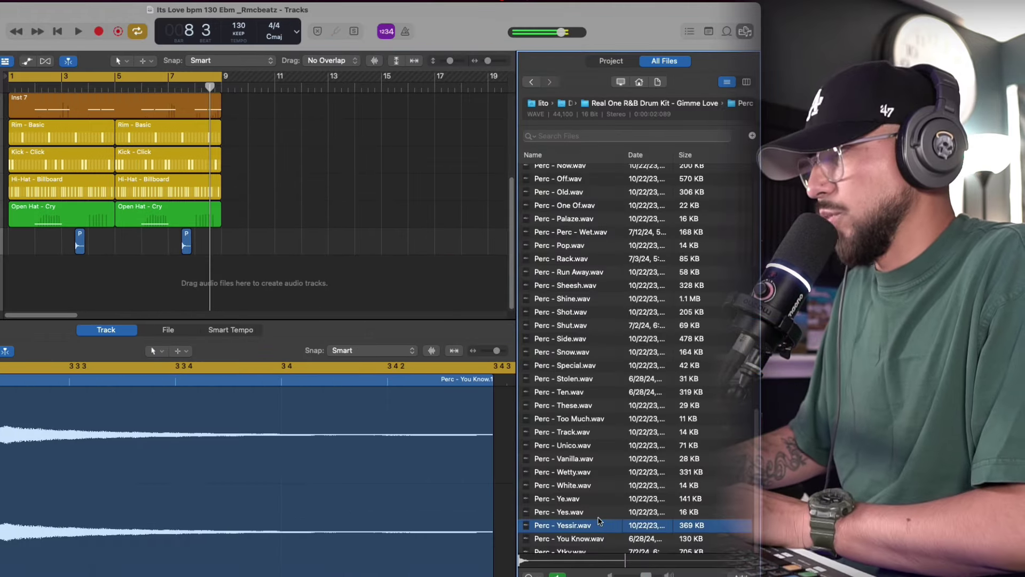
key(Up)
key(Up)
key(Up)
key(Up)
key(Up)
key(Up)
key(Up)
key(Up)
key(Up)
key(Up)
key(Up)
key(Up)
key(Up)
key(Up)
key(Up)
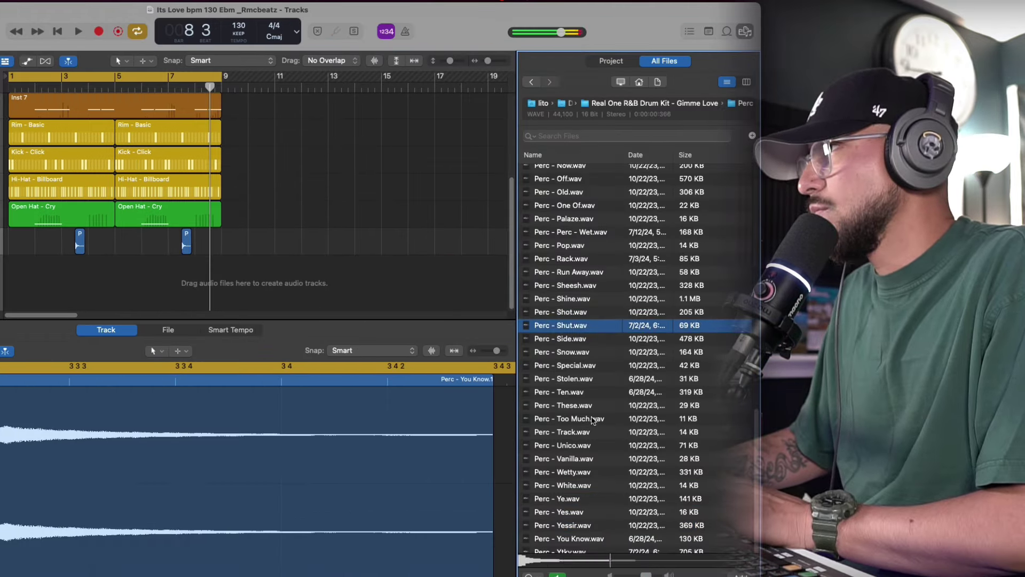
drag(582, 328, 234, 242)
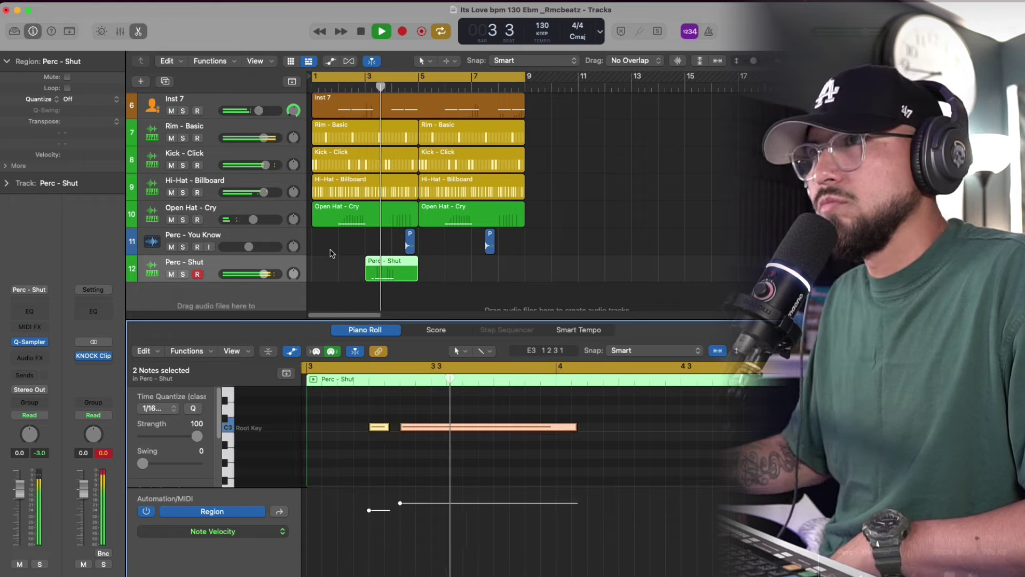
drag(263, 274, 263, 274)
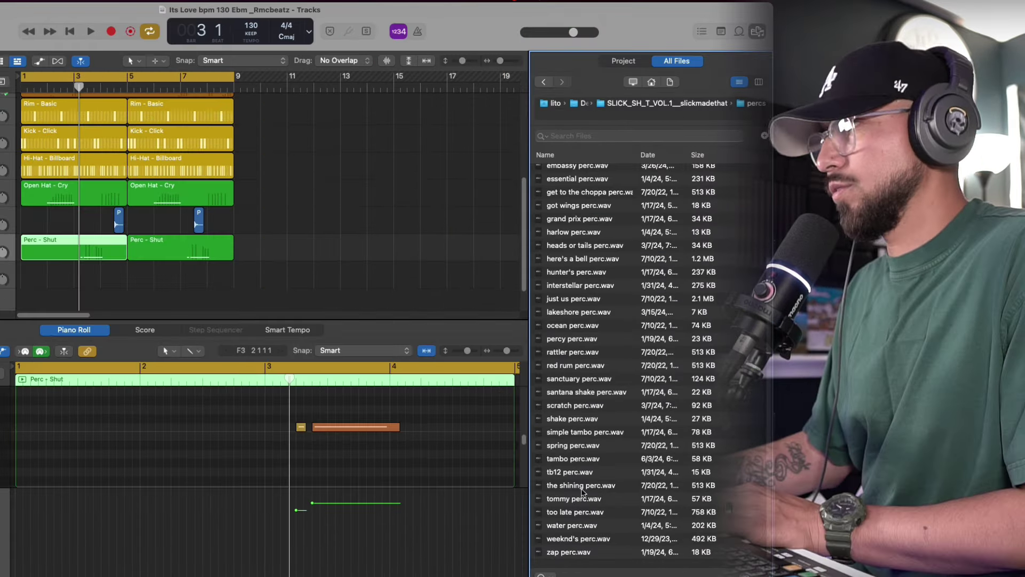
Add zap perc.wav from the SLICK_SH_T_VOL.1 percs folder as a sampler track and record two notes late in bar 1, repeated at bar 5.
drag(570, 557, 248, 282)
key(r)
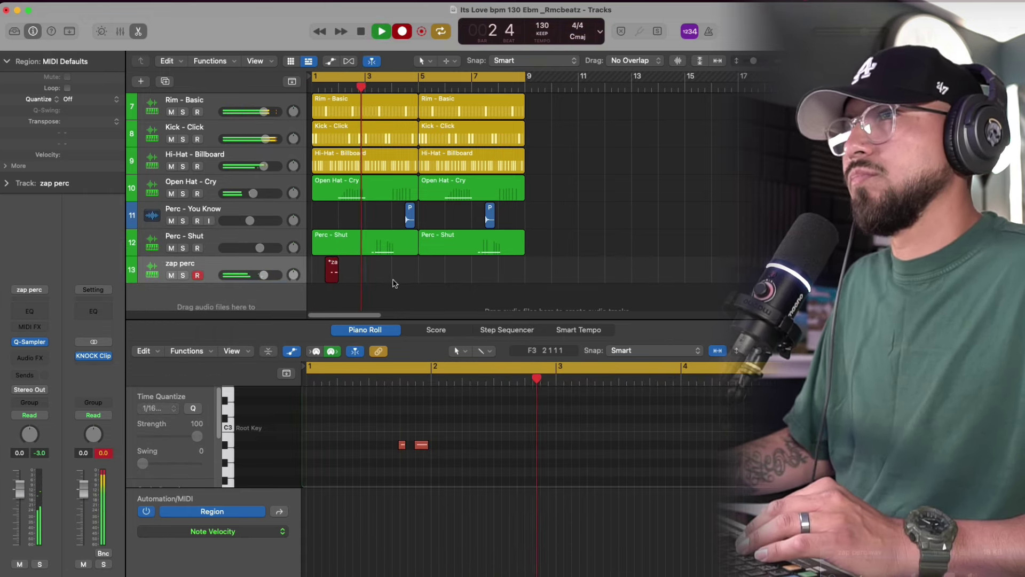
click(372, 299)
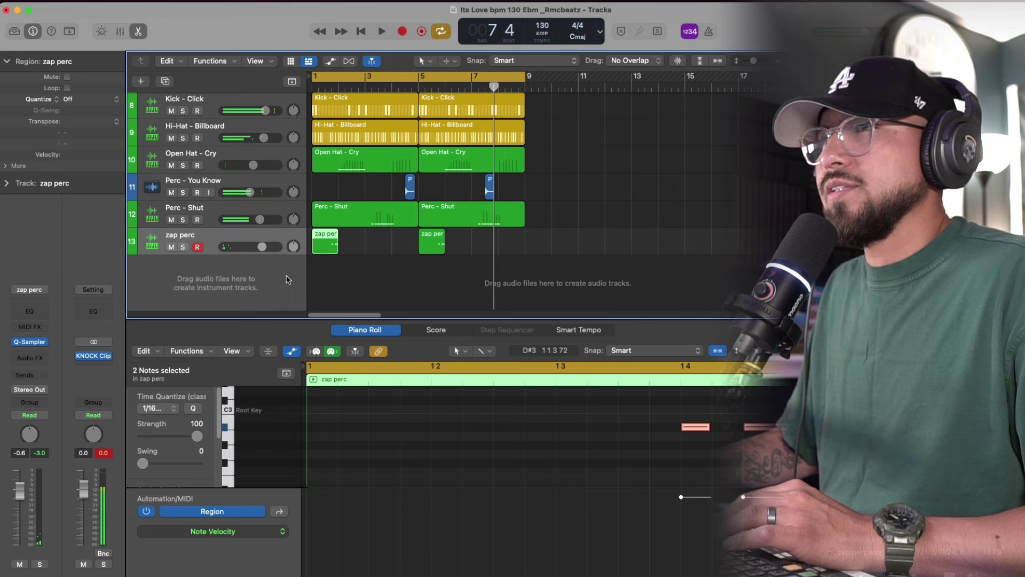
Create a new instrument track below zap perc and load the saved "sub" channel strip setting with the Trilian bass.
double_click(287, 278)
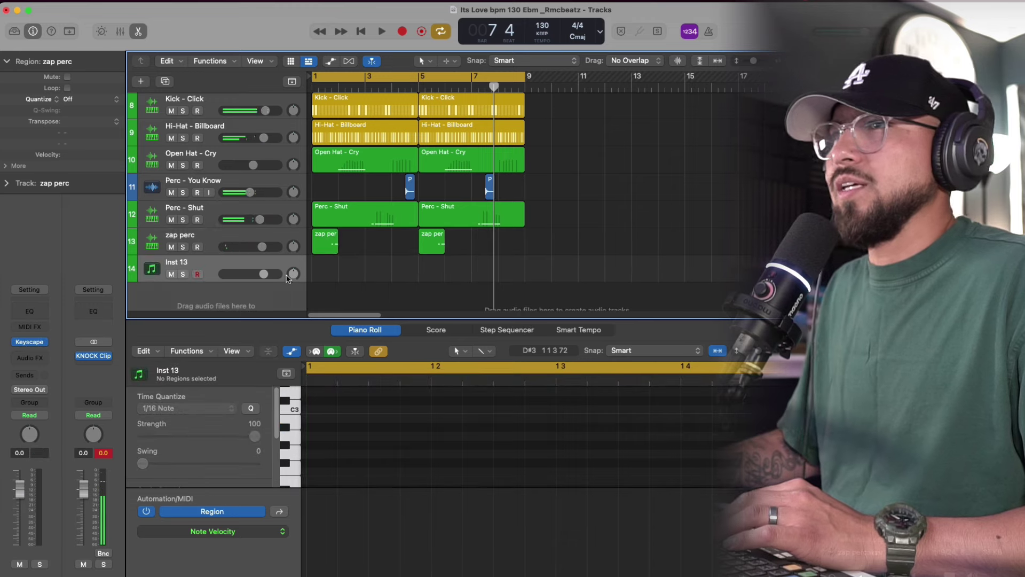
click(30, 289)
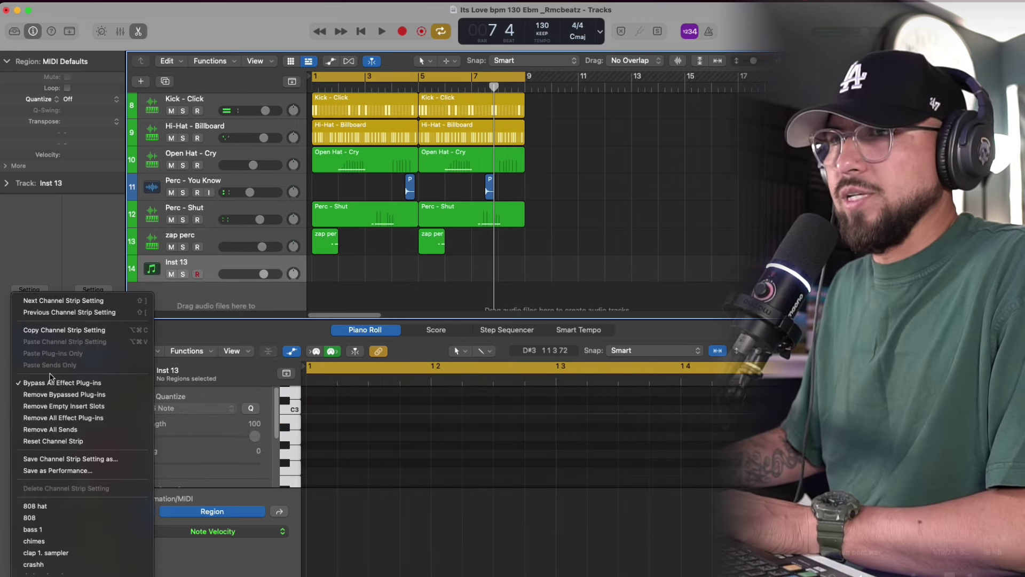
click(32, 558)
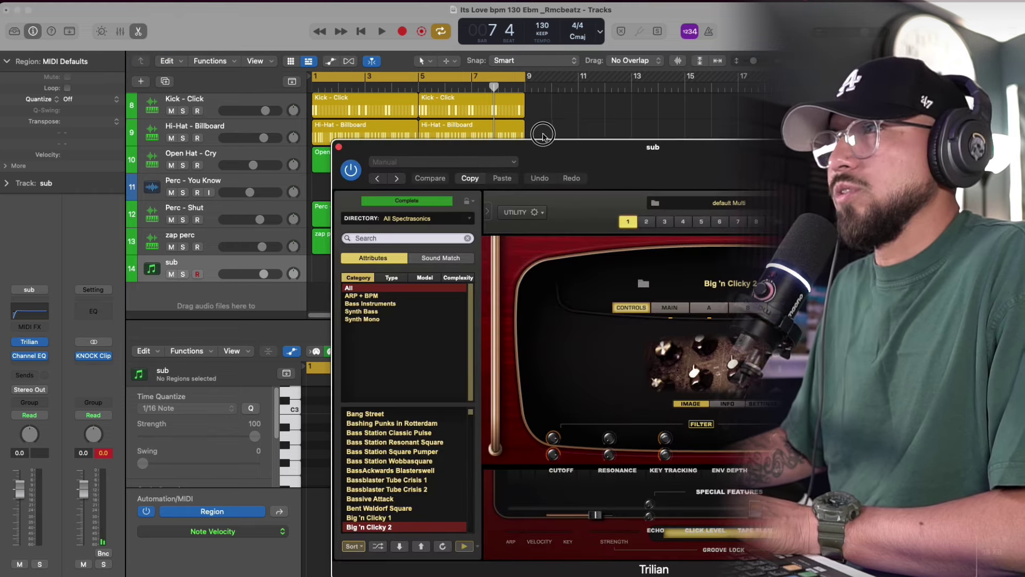
drag(543, 145, 396, 23)
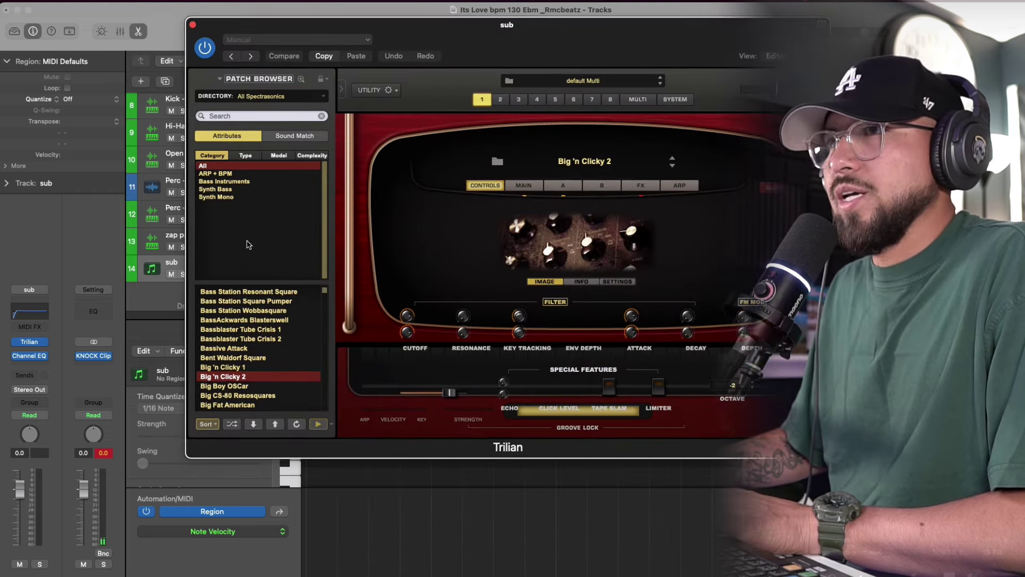
click(193, 25)
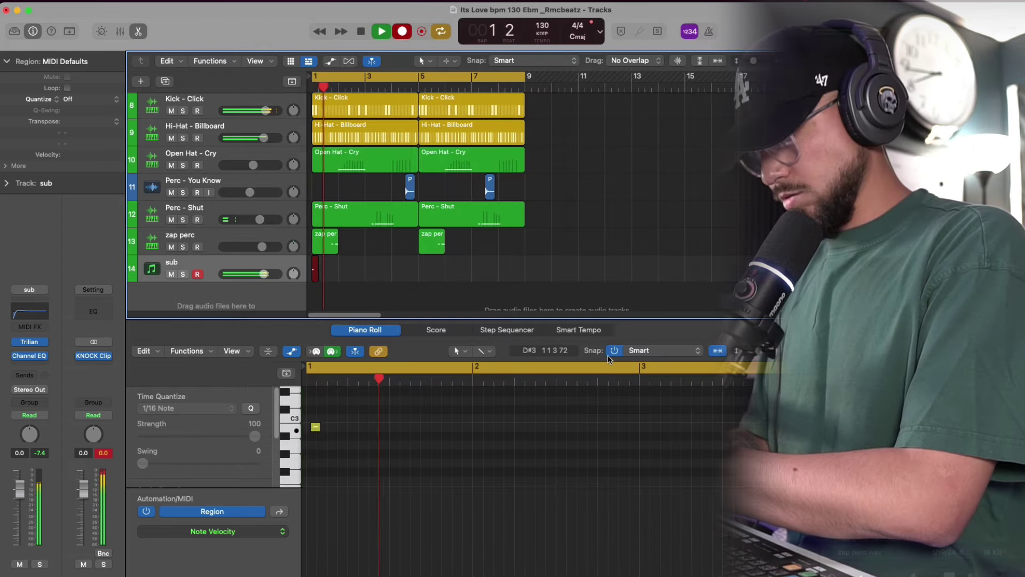